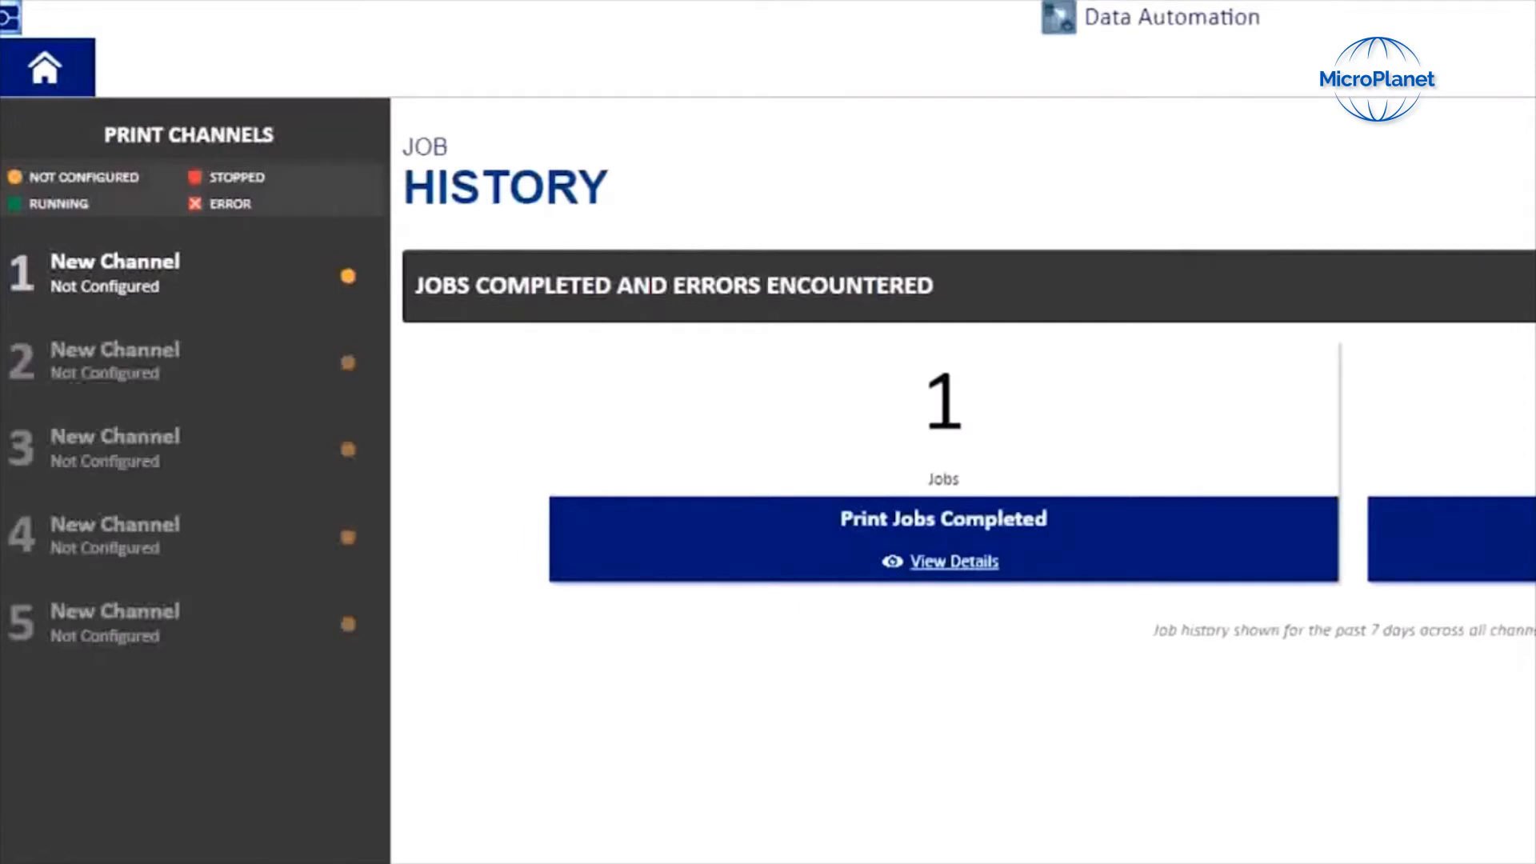
Step: Rename the first print channel to Demo Channel
{"action": "left_click", "coordinate": [115, 274]}
{"action": "left_click", "coordinate": [876, 286]}
{"action": "type", "text": "Demo Ch"}
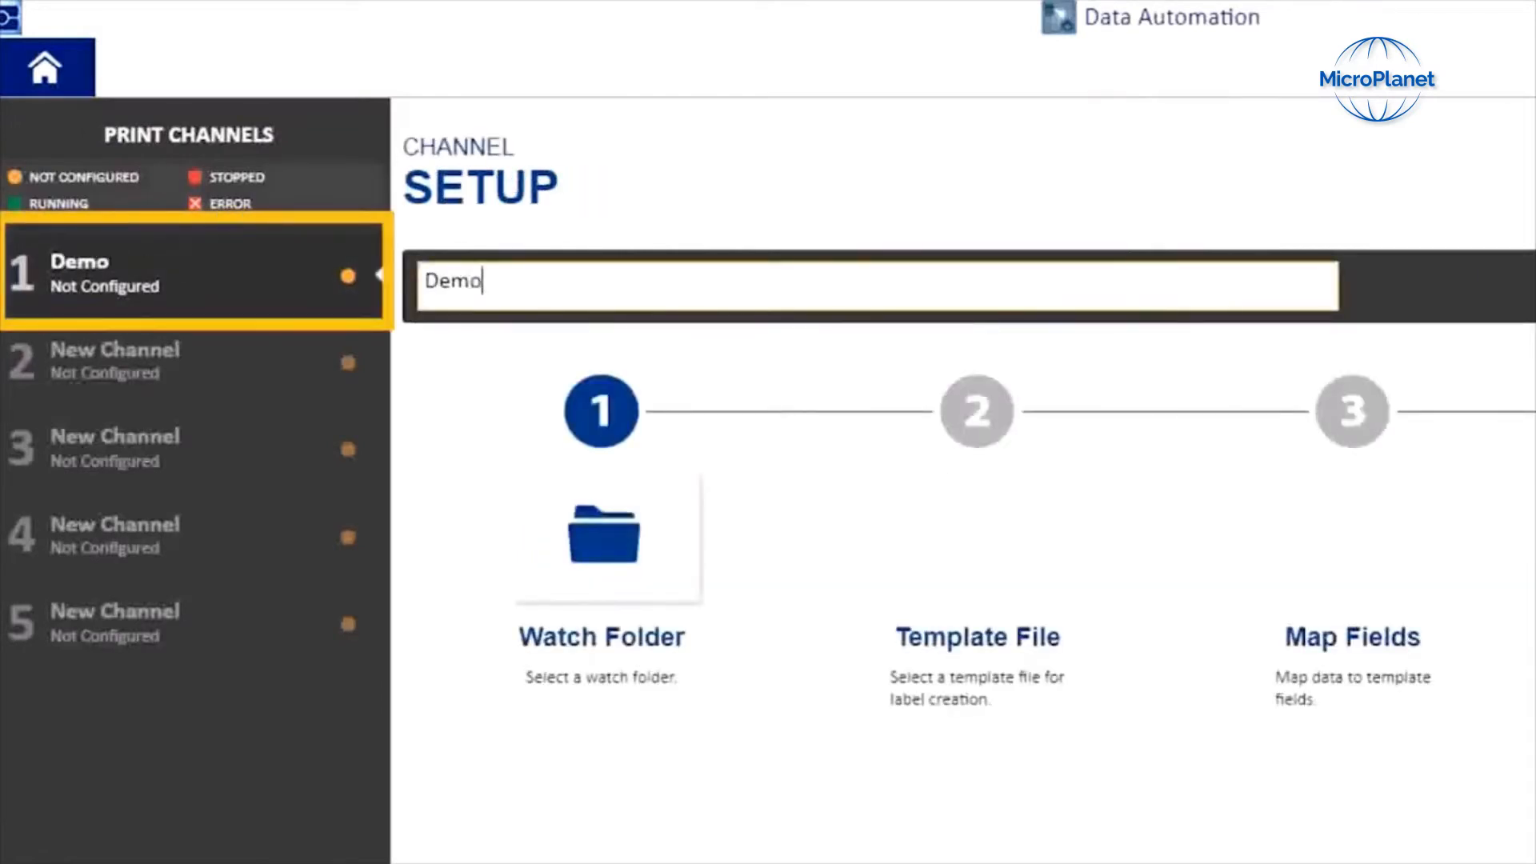
{"action": "type", "text": "annel"}
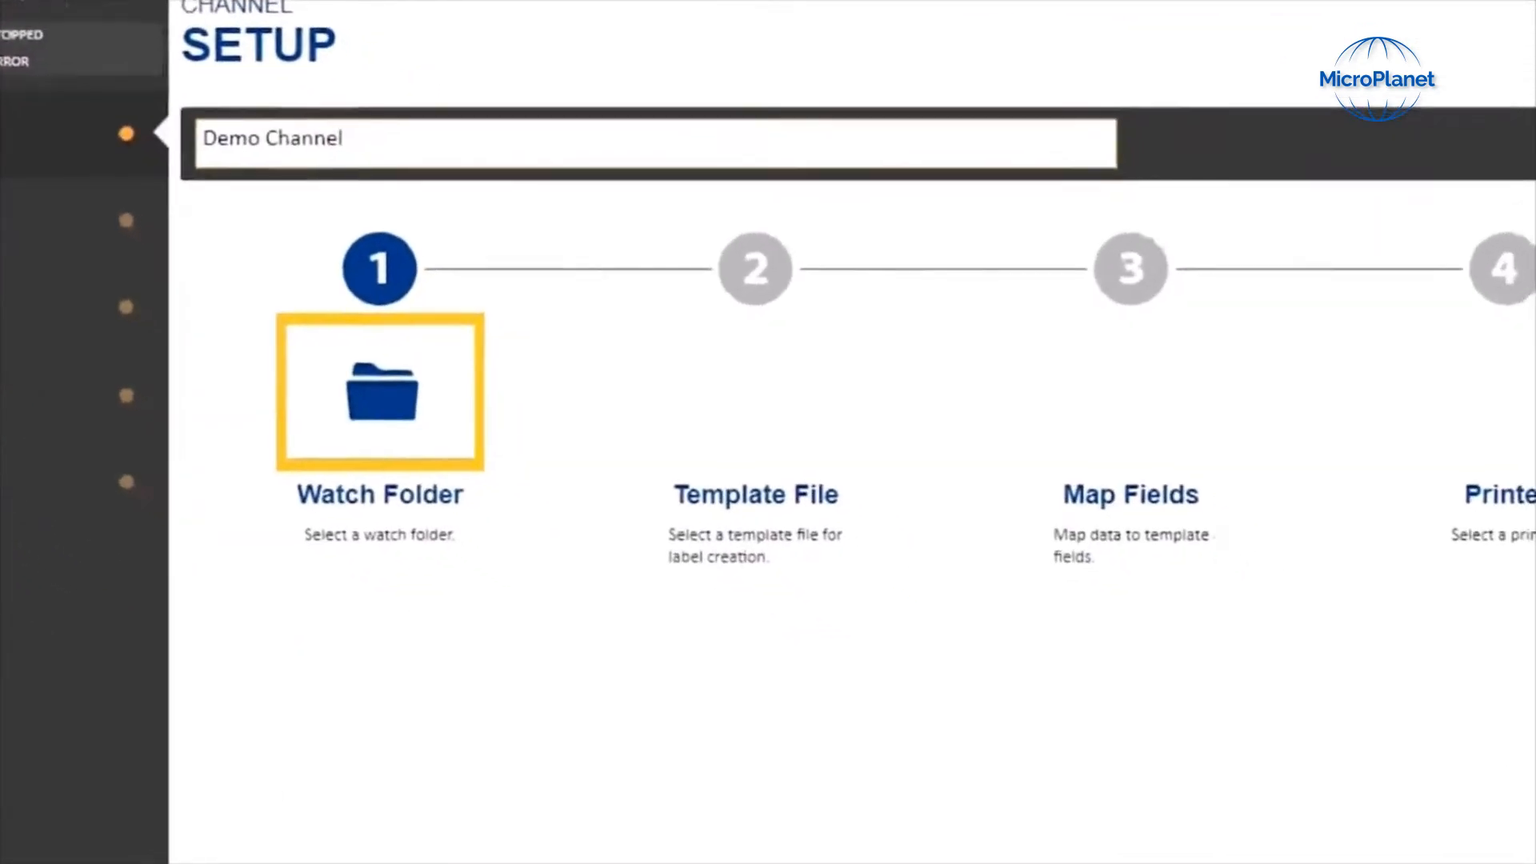
Step: Set the watch folder to C:\Tutorials\Demo_Channel\Watch Folder and process only files with the txt extension
{"action": "left_click", "coordinate": [347, 372]}
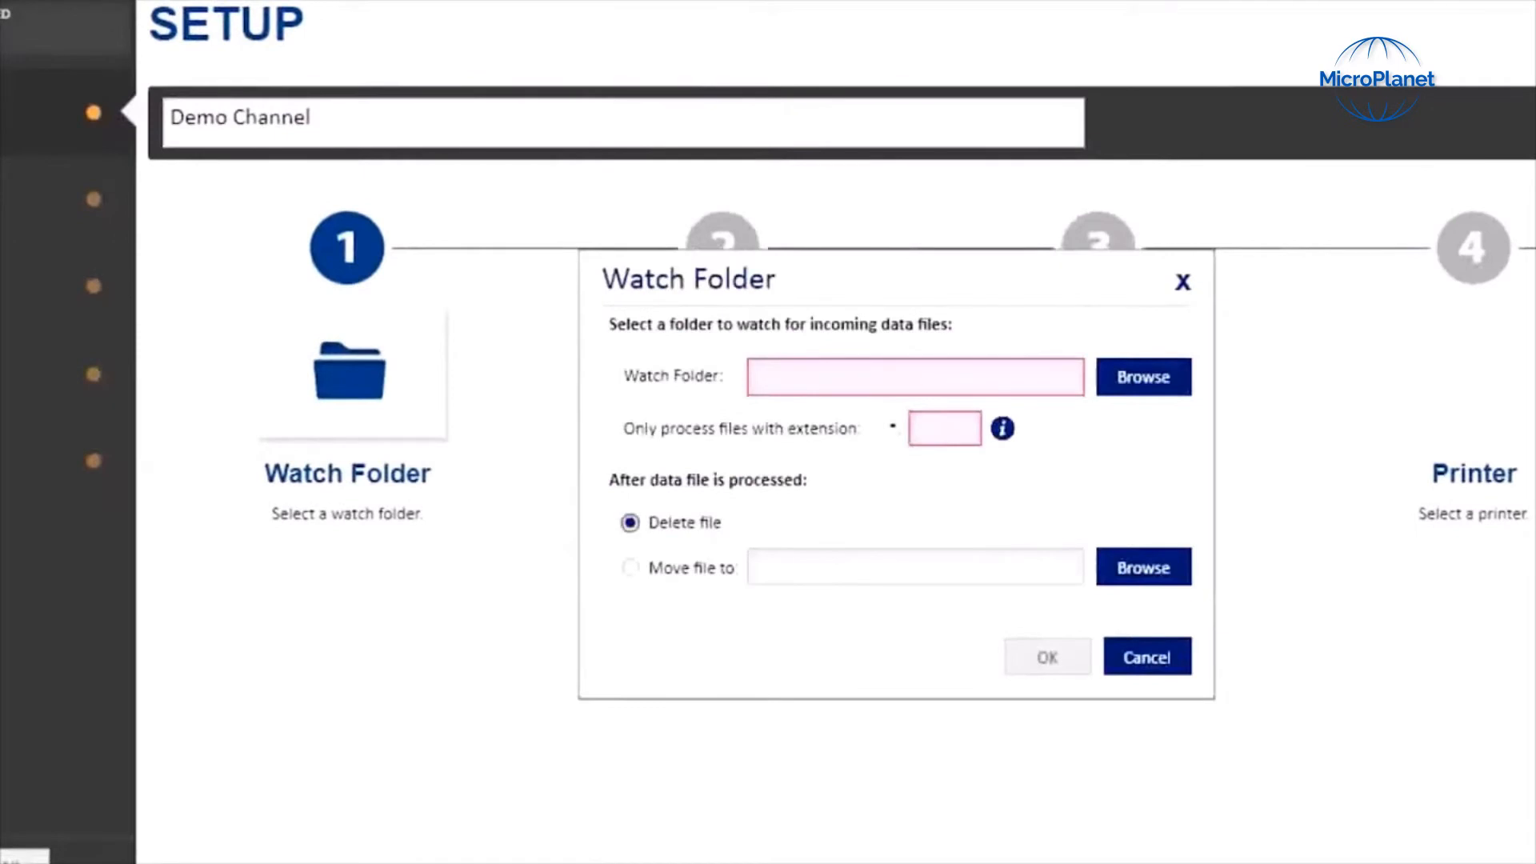
{"action": "left_click", "coordinate": [1144, 378]}
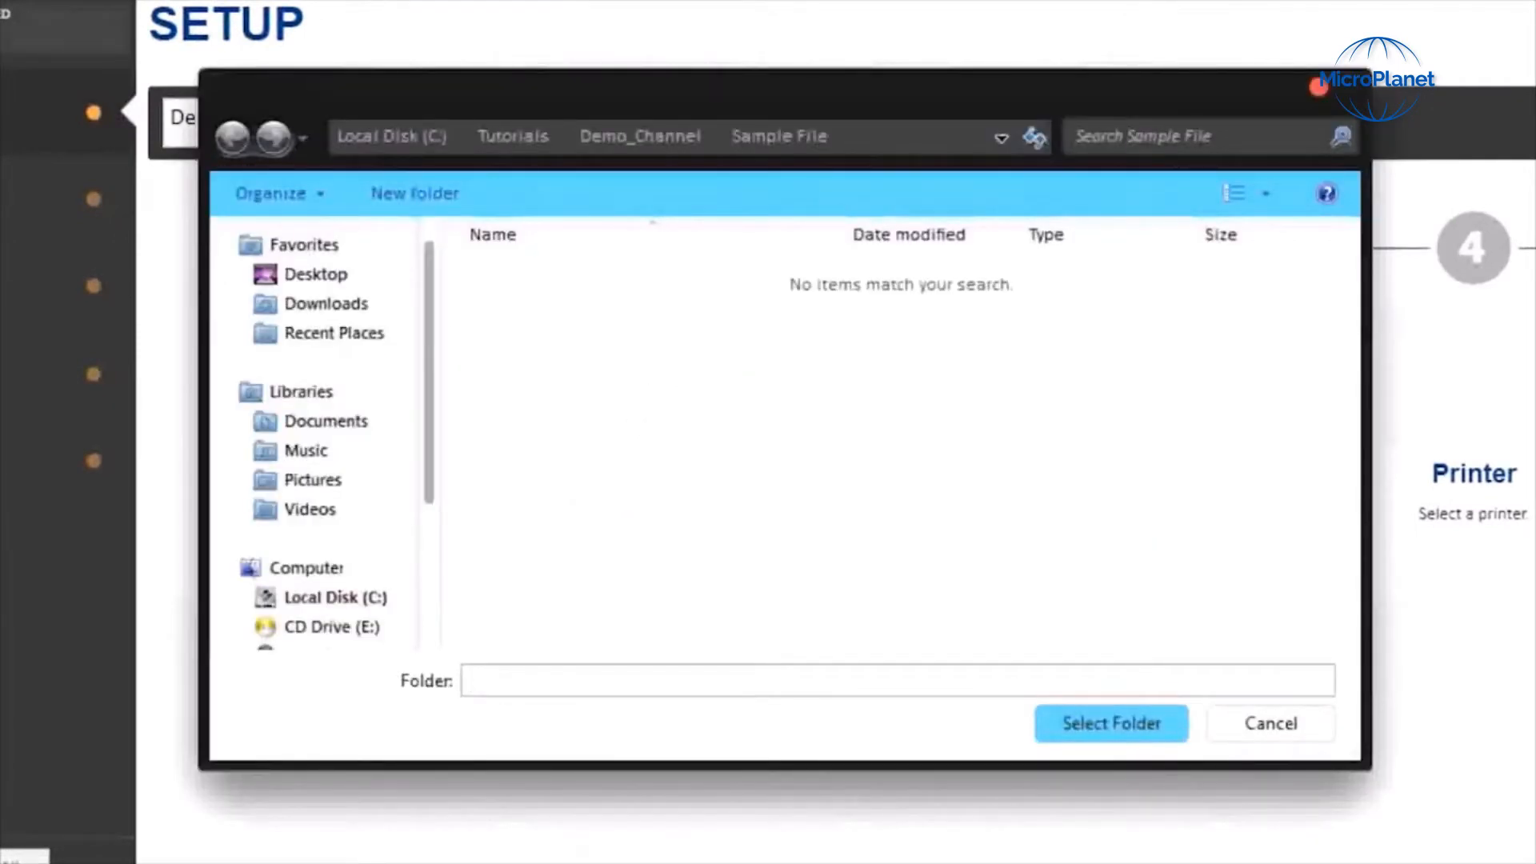
{"action": "left_click", "coordinate": [640, 136]}
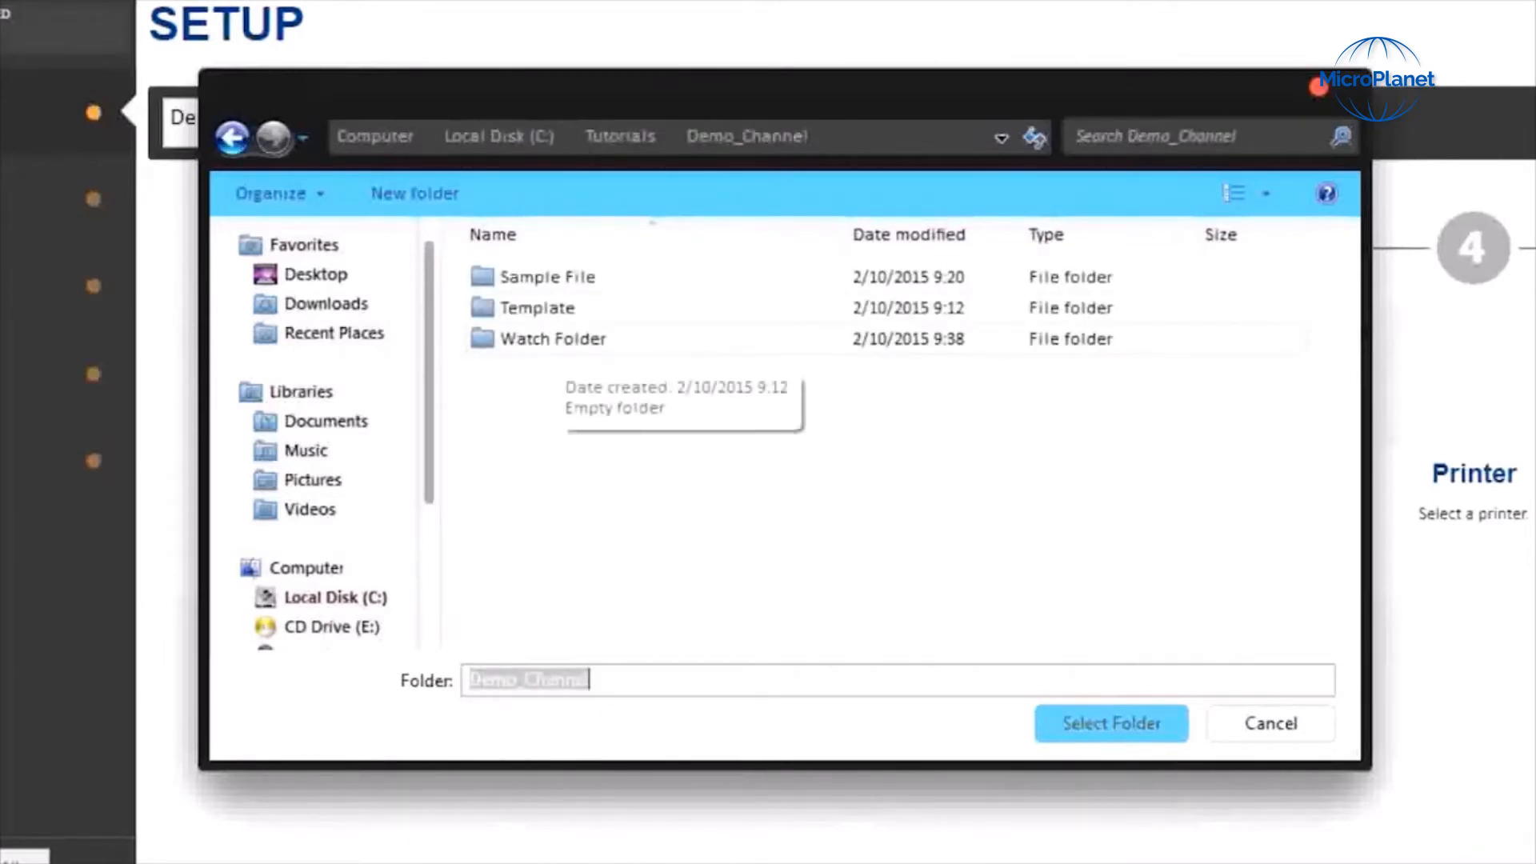
{"action": "double_click", "coordinate": [560, 340]}
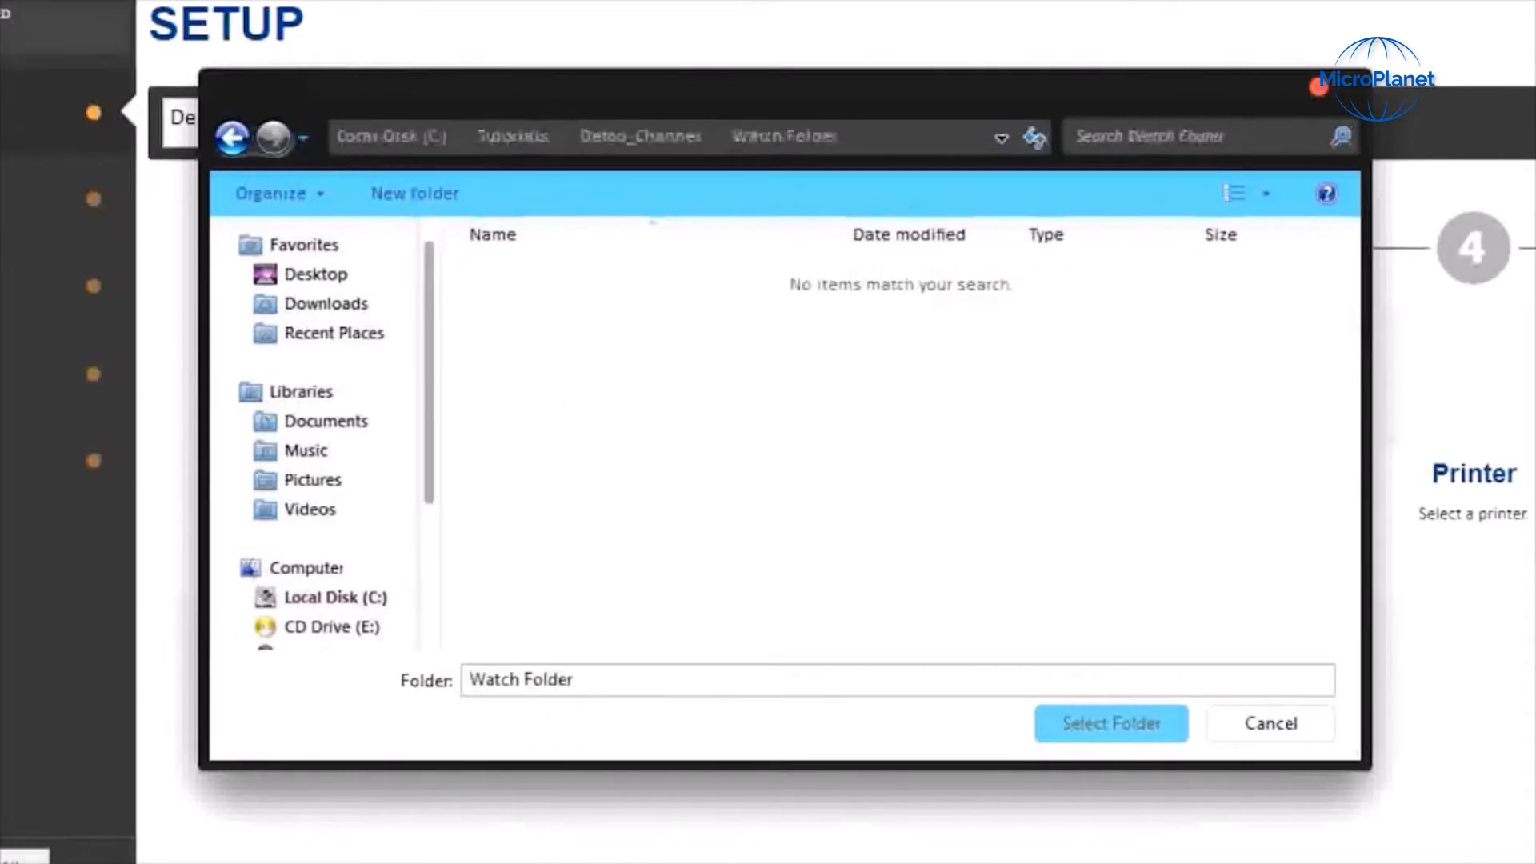
{"action": "left_click", "coordinate": [1111, 724]}
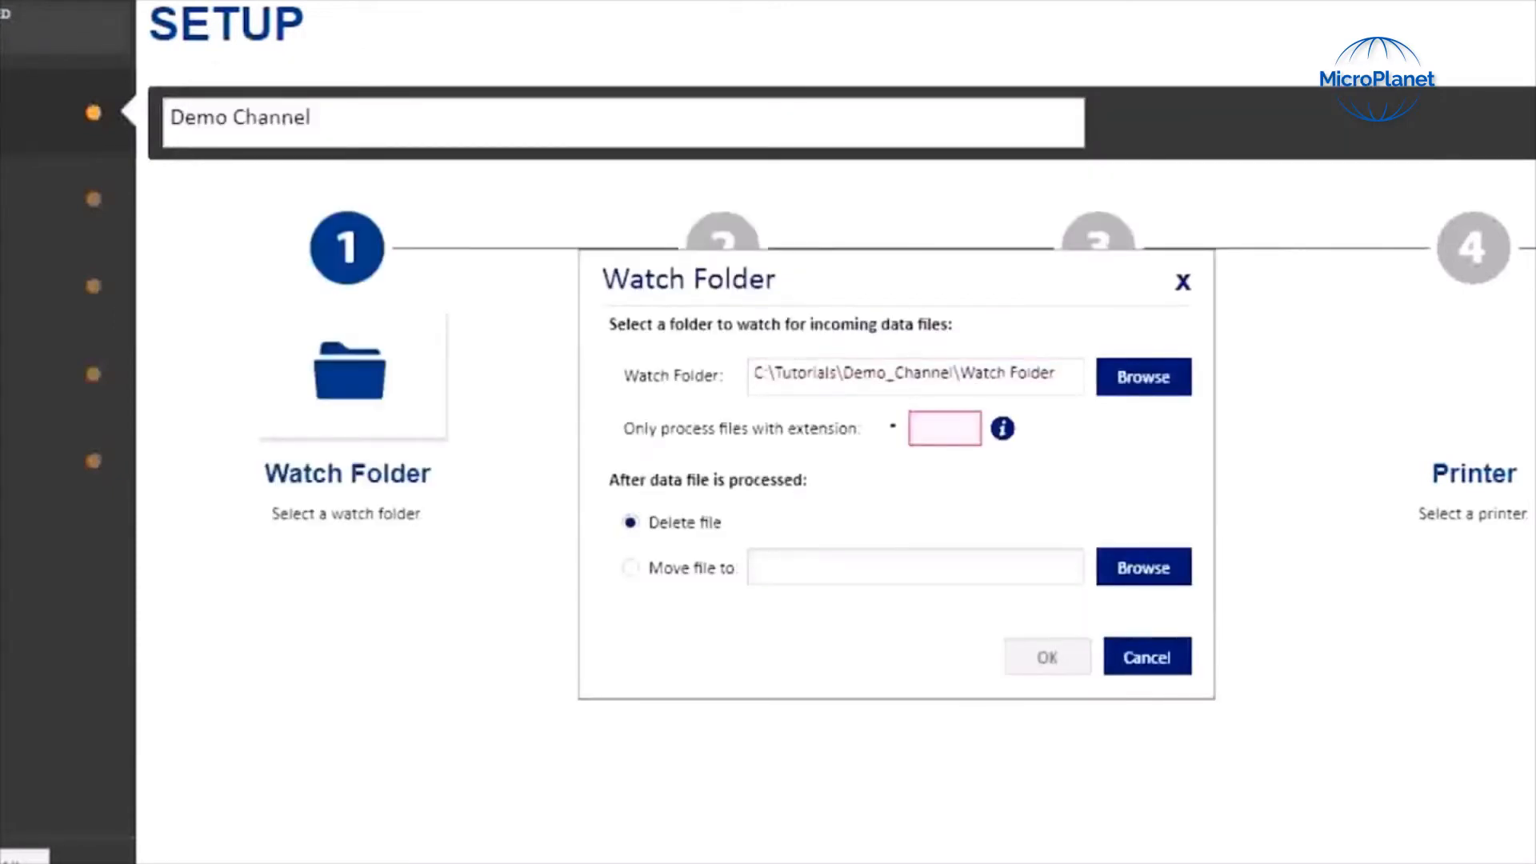
{"action": "type", "text": "txt"}
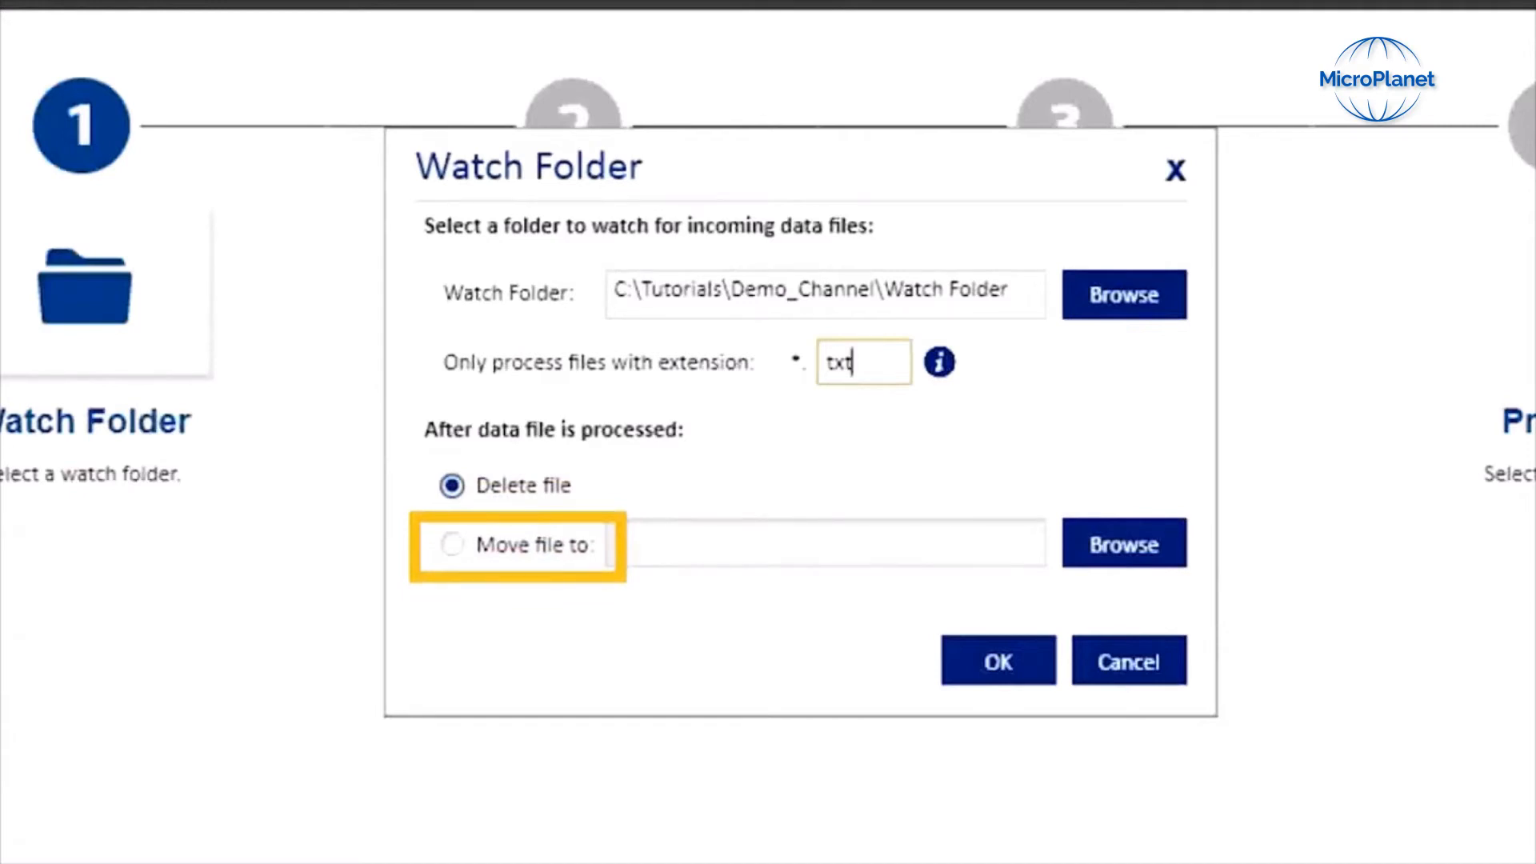
{"action": "left_click", "coordinate": [998, 660]}
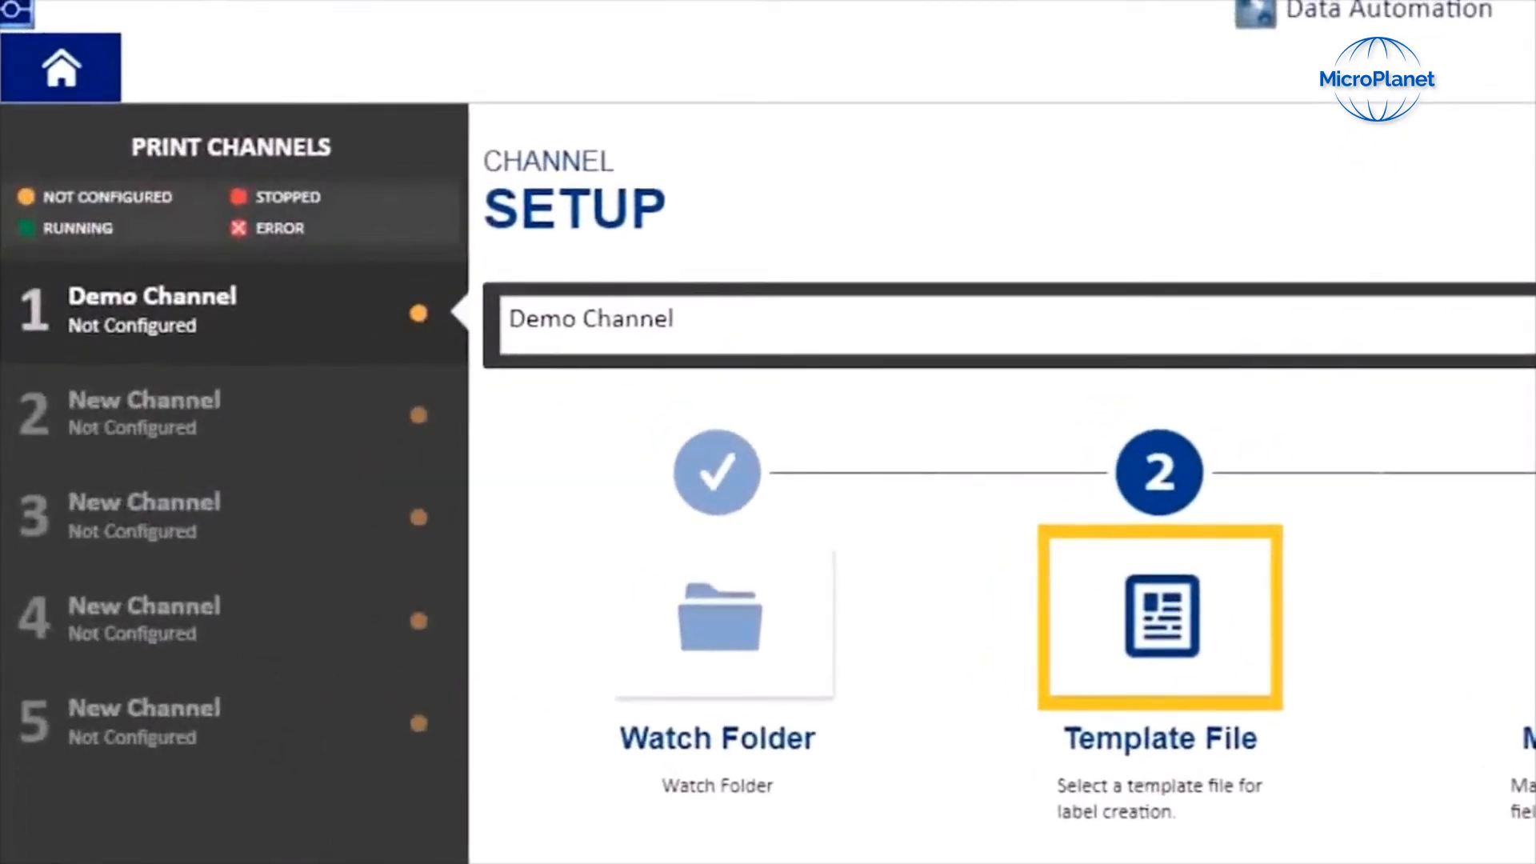
Step: Choose product_label.l6t from C:\Tutorials\Demo_Channel\Template as the channel's template file
{"action": "left_click", "coordinate": [1161, 616]}
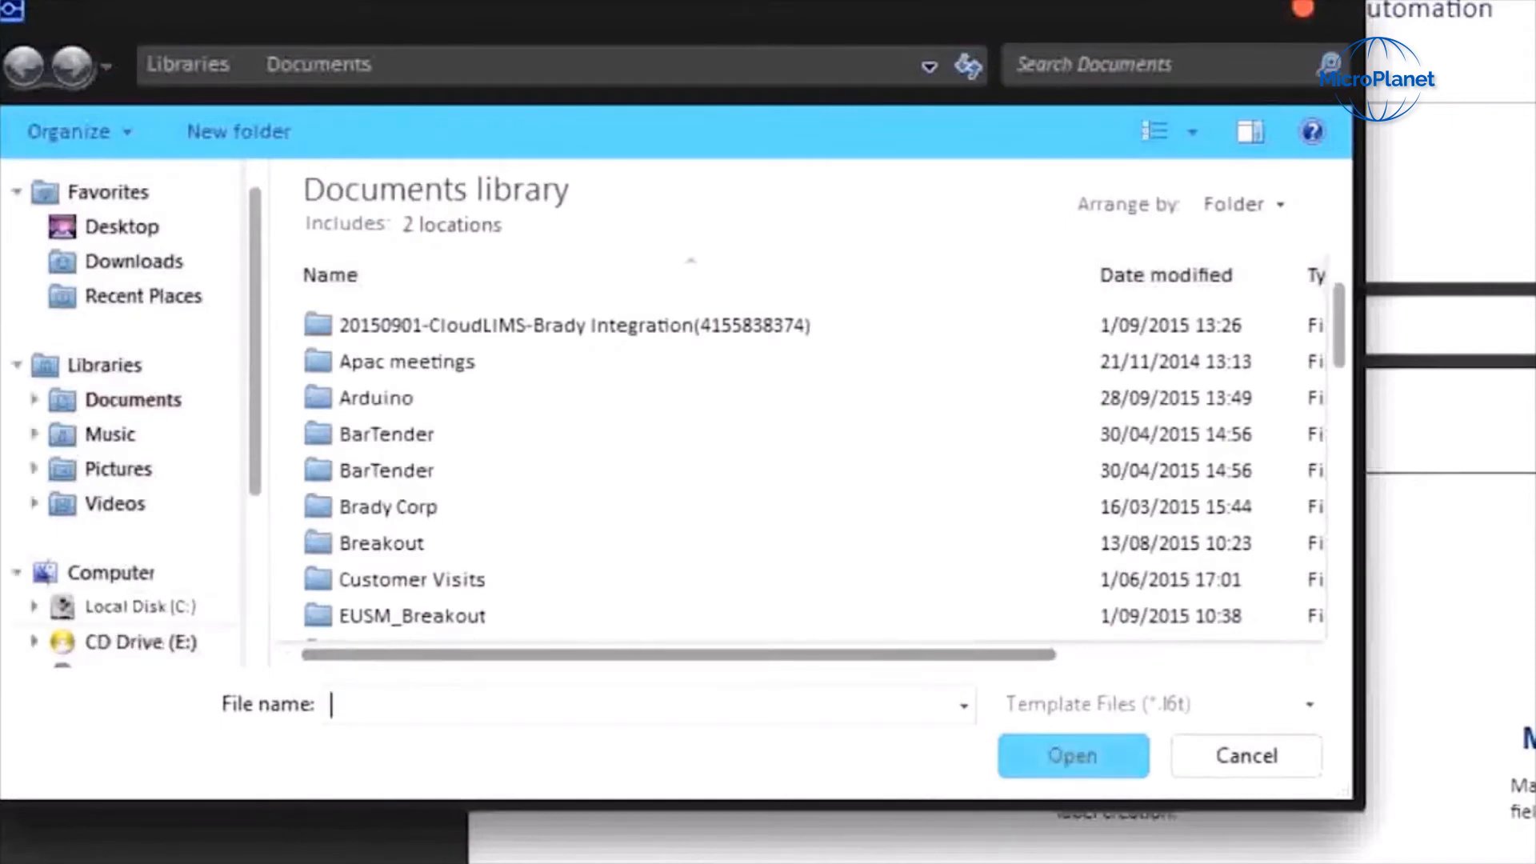
{"action": "left_click", "coordinate": [145, 608]}
{"action": "scroll", "coordinate": [1000, 312], "scroll_direction": "down", "scroll_amount": 6}
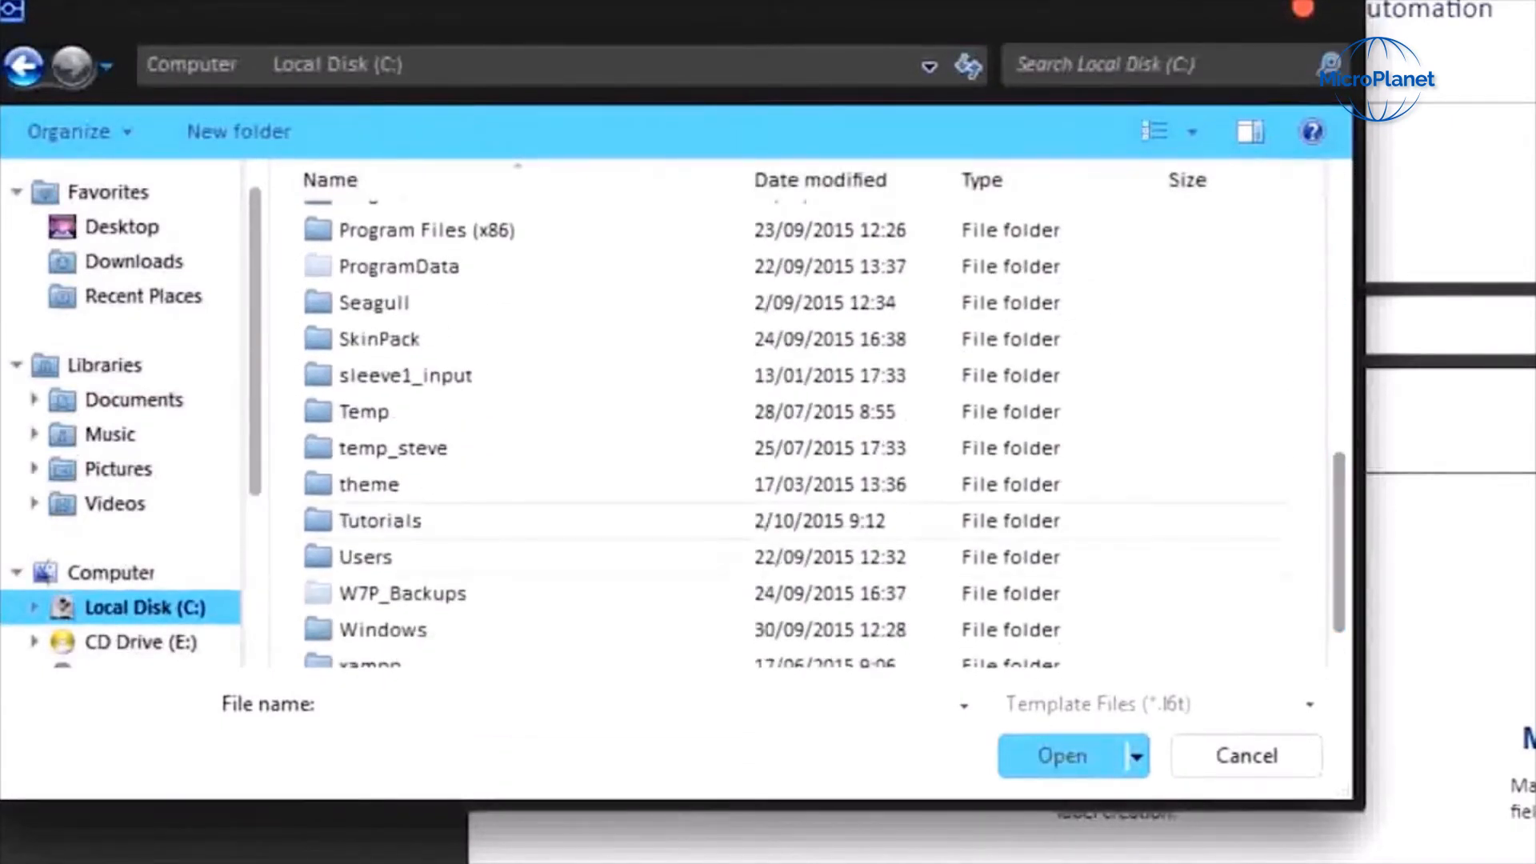
{"action": "double_click", "coordinate": [380, 526]}
{"action": "double_click", "coordinate": [410, 230]}
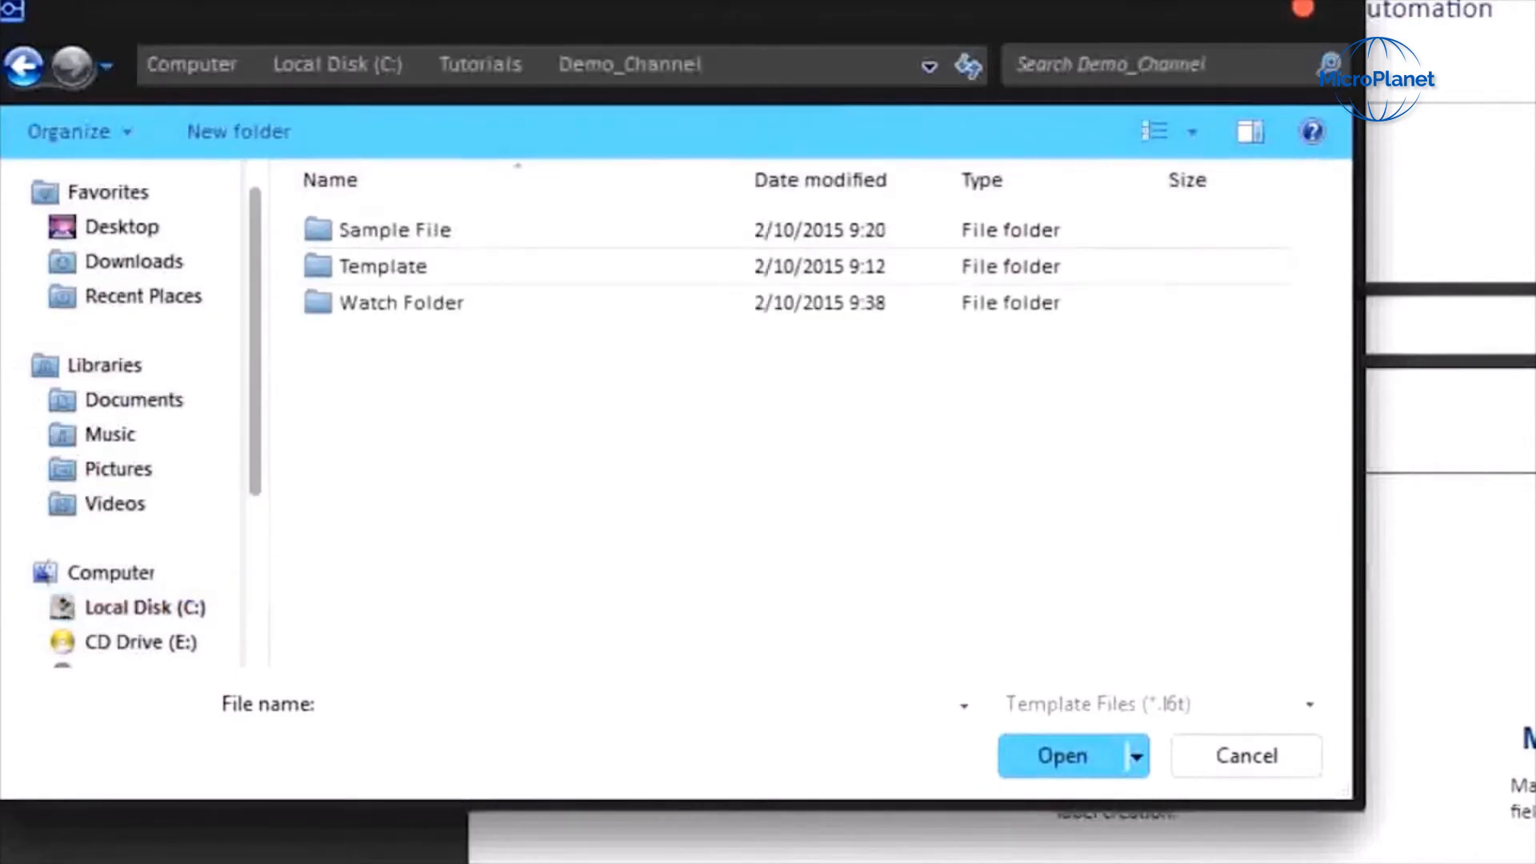
{"action": "double_click", "coordinate": [384, 266]}
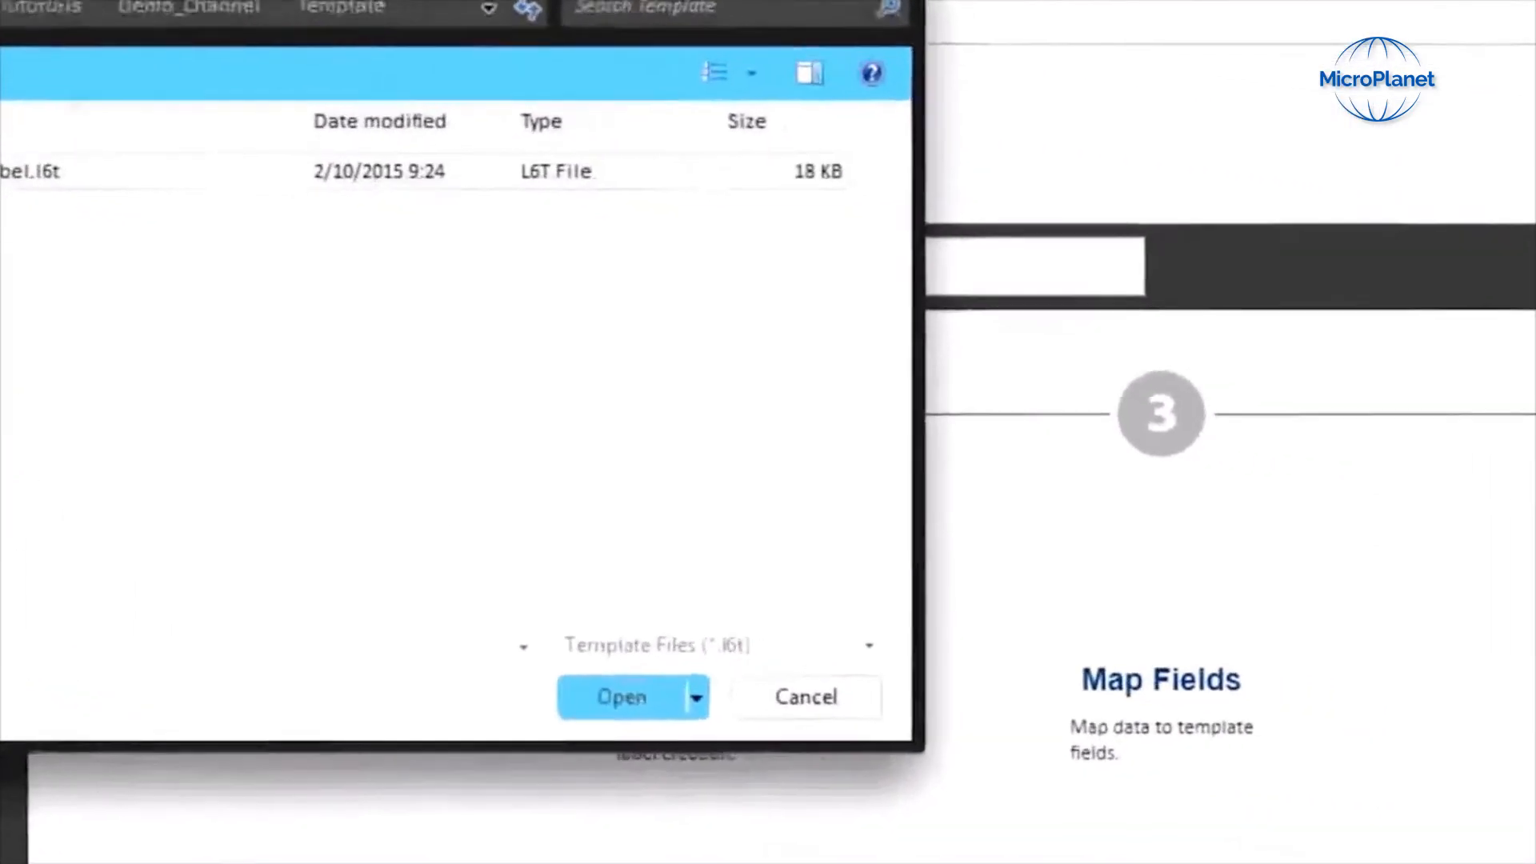
{"action": "left_click", "coordinate": [622, 698]}
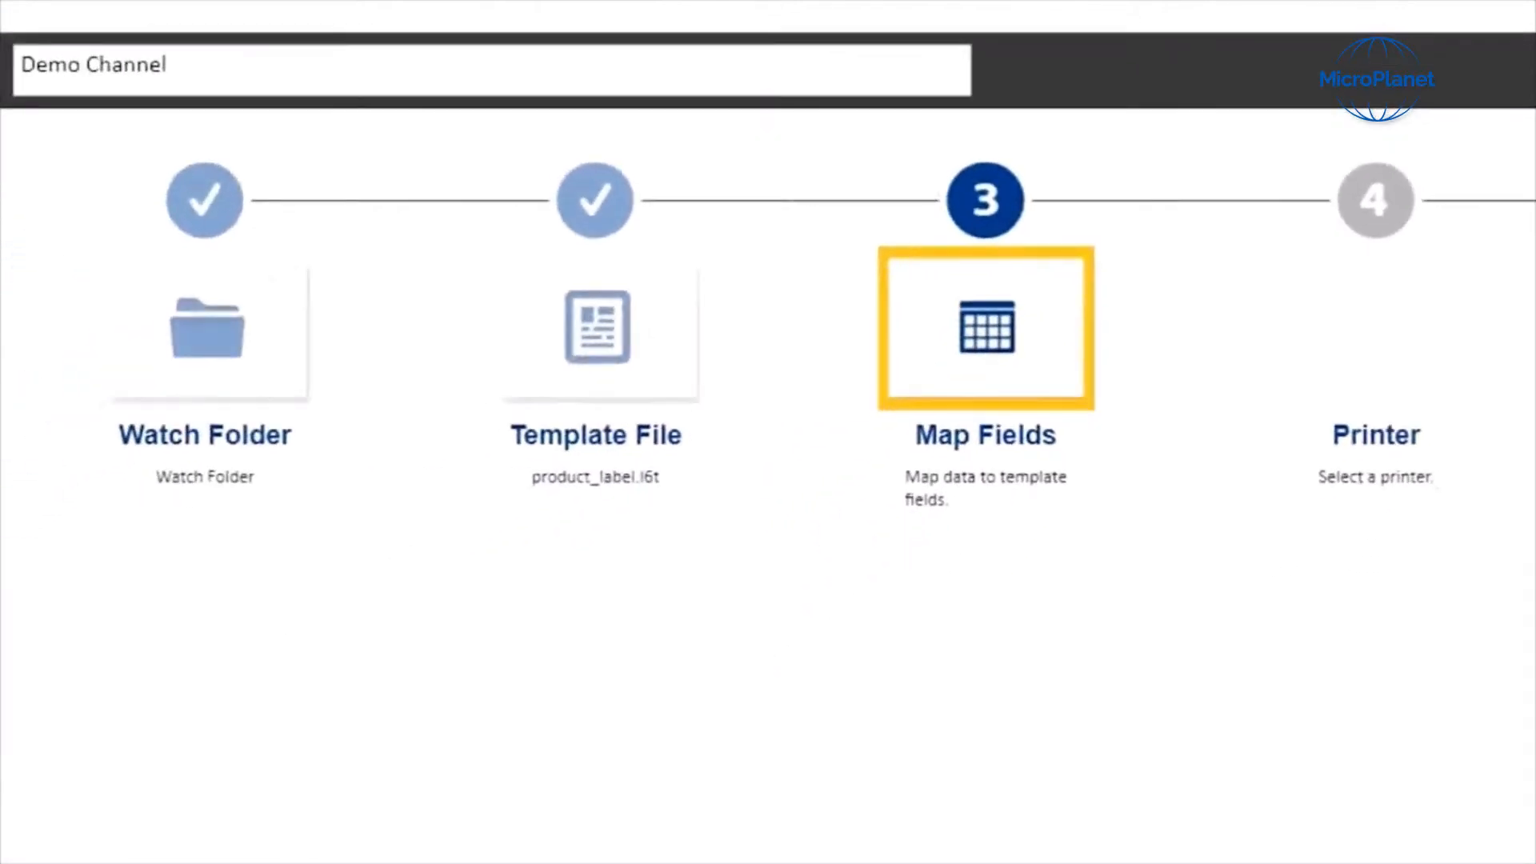
Step: Load sample_output_from_ERP.txt from the Demo_Channel Sample File folder as the sample file for field mapping
{"action": "left_click", "coordinate": [986, 328]}
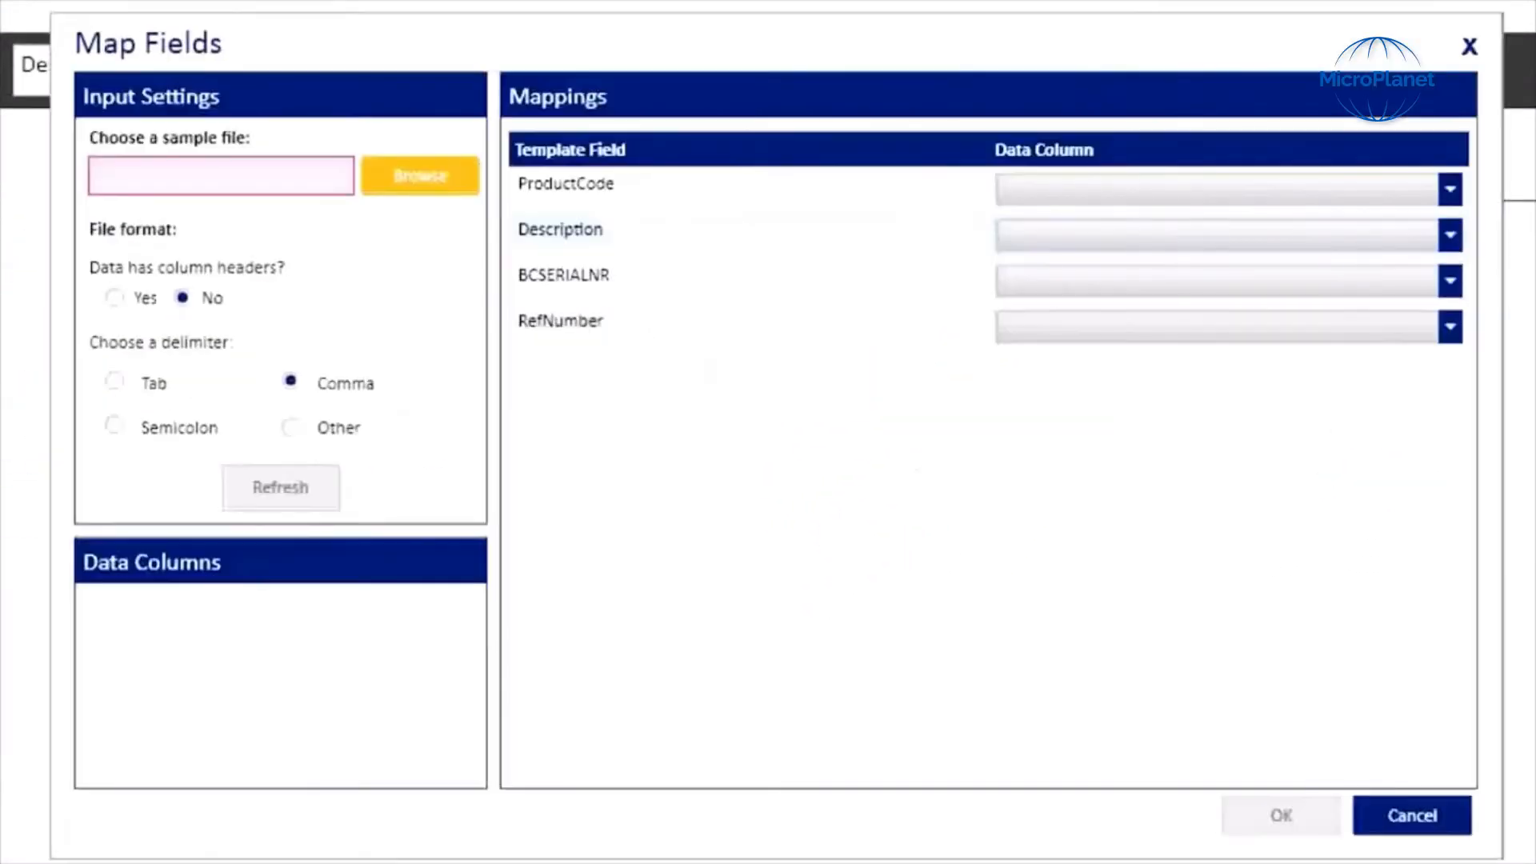
{"action": "left_click", "coordinate": [419, 178]}
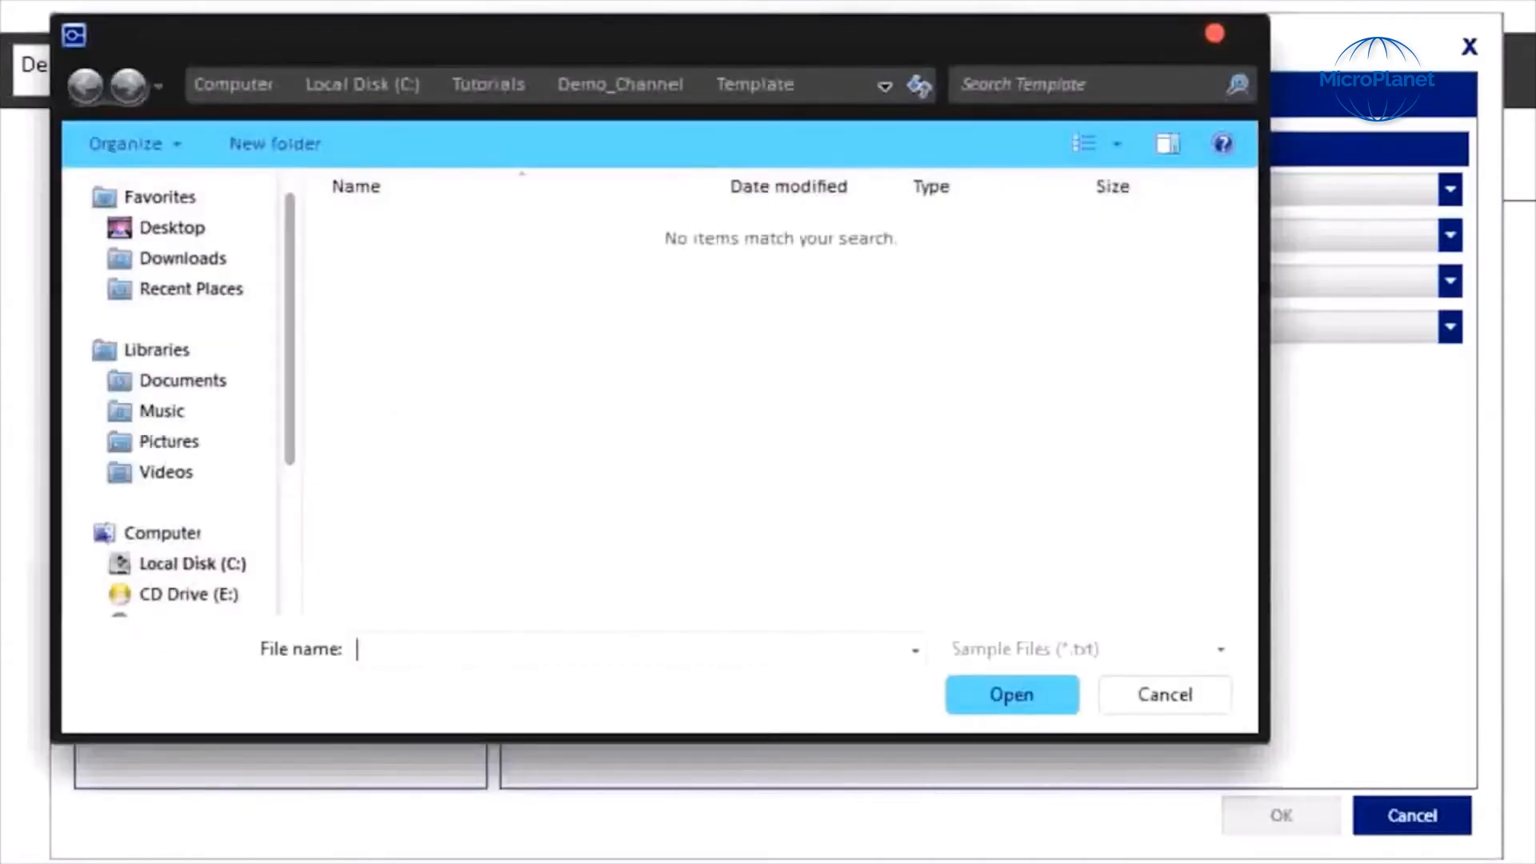
{"action": "left_click", "coordinate": [622, 85]}
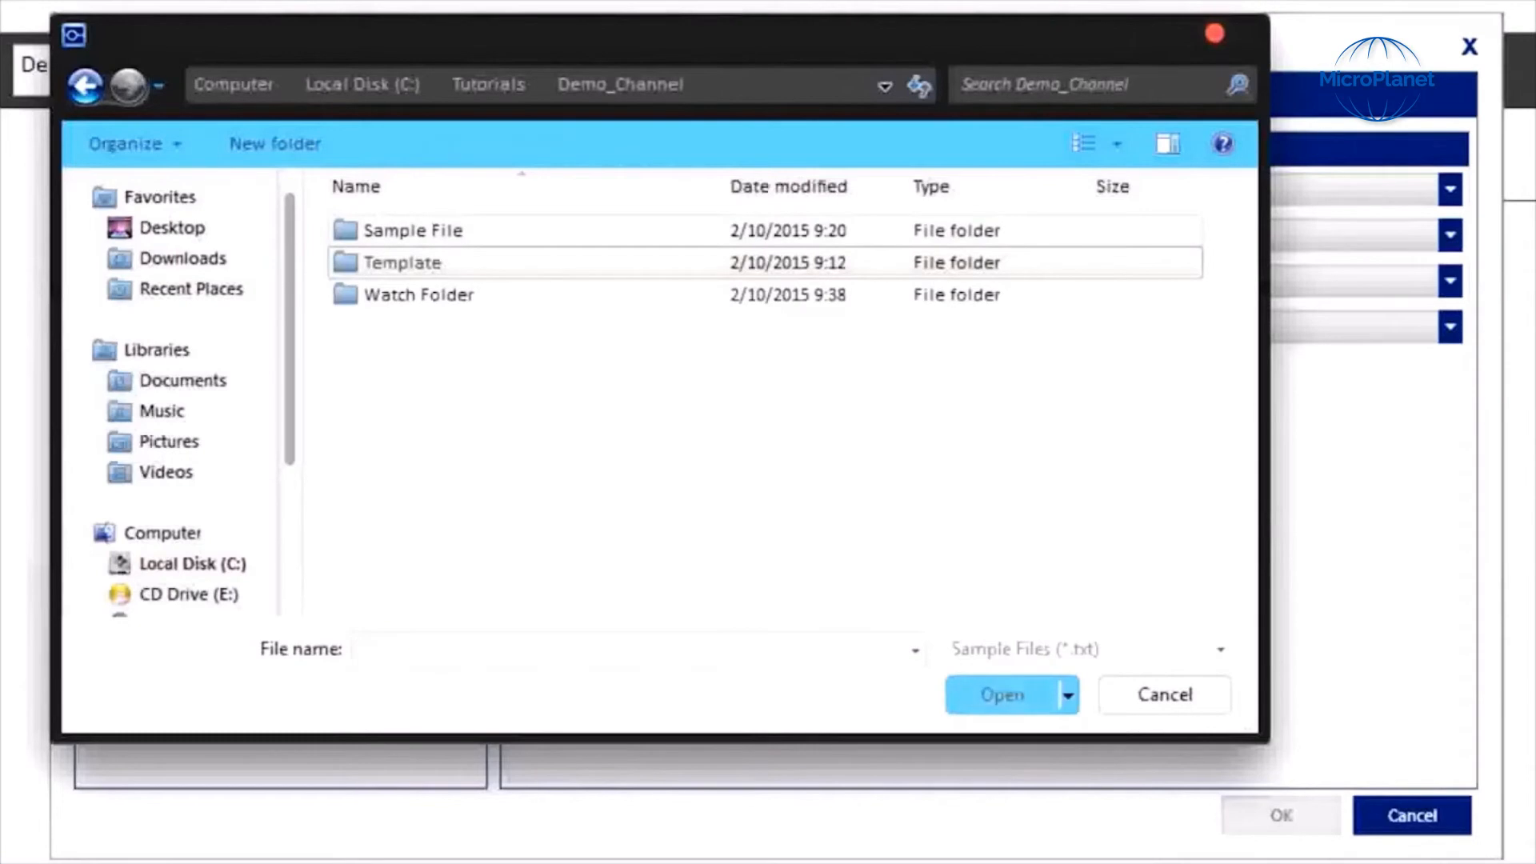
{"action": "double_click", "coordinate": [413, 231]}
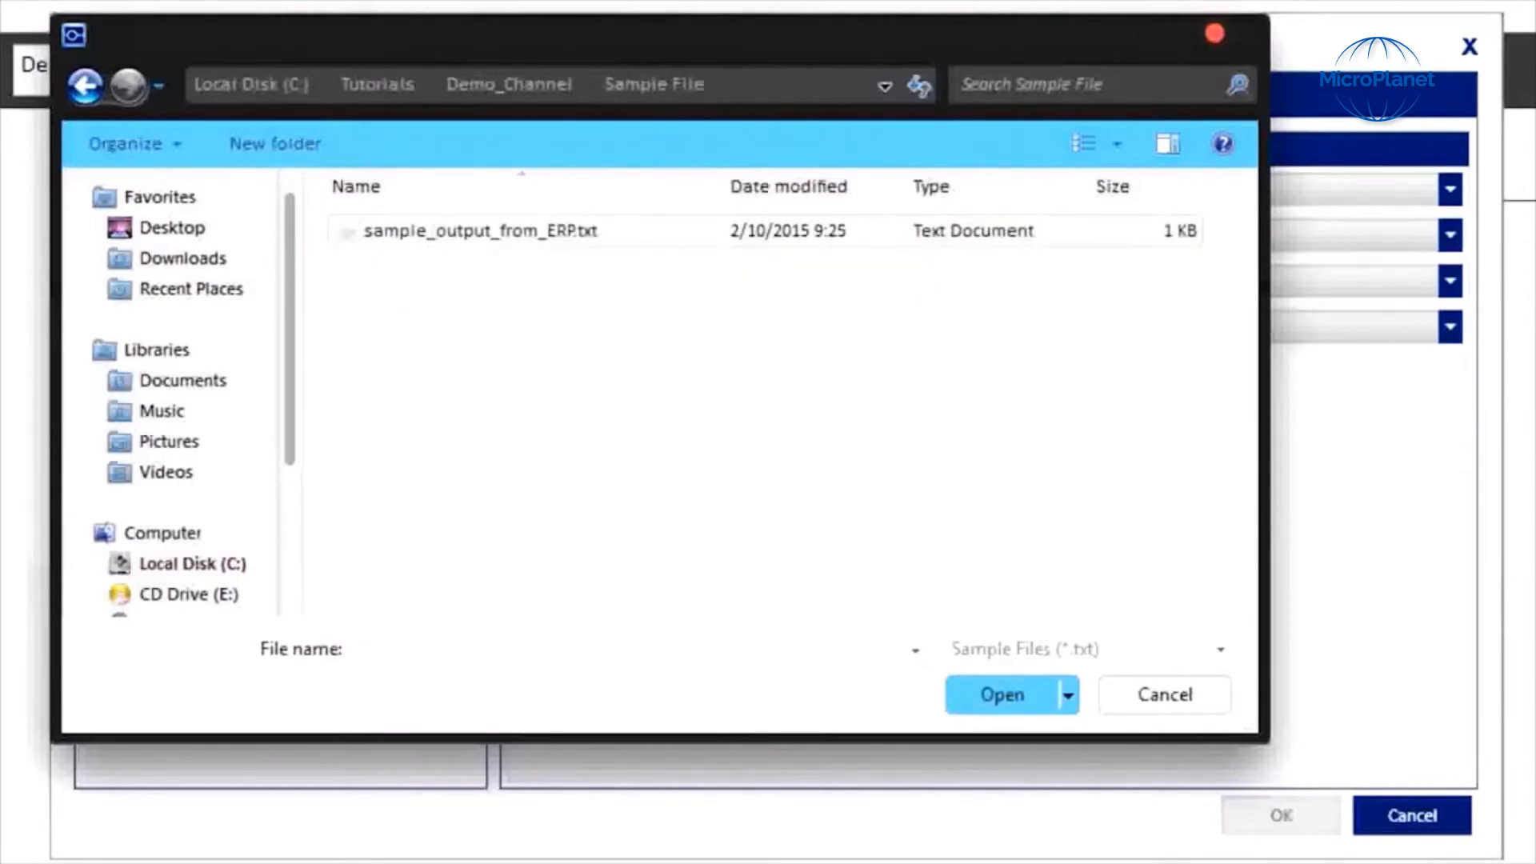
{"action": "double_click", "coordinate": [480, 230]}
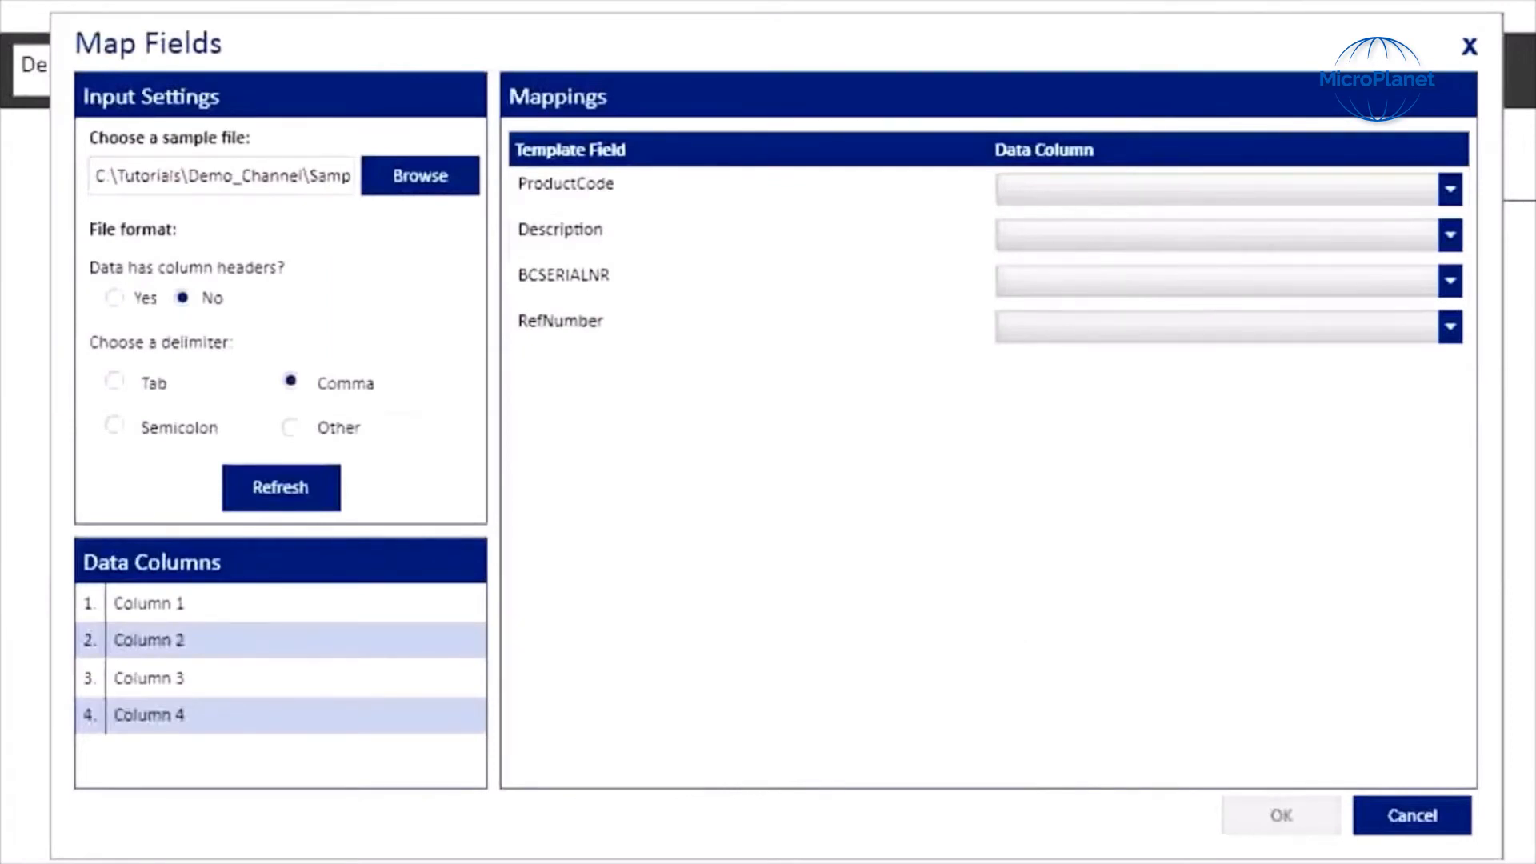
Step: Mark the sample data as having column headers, refresh the columns, and keep the comma delimiter
{"action": "left_click", "coordinate": [114, 297]}
{"action": "left_click", "coordinate": [280, 484]}
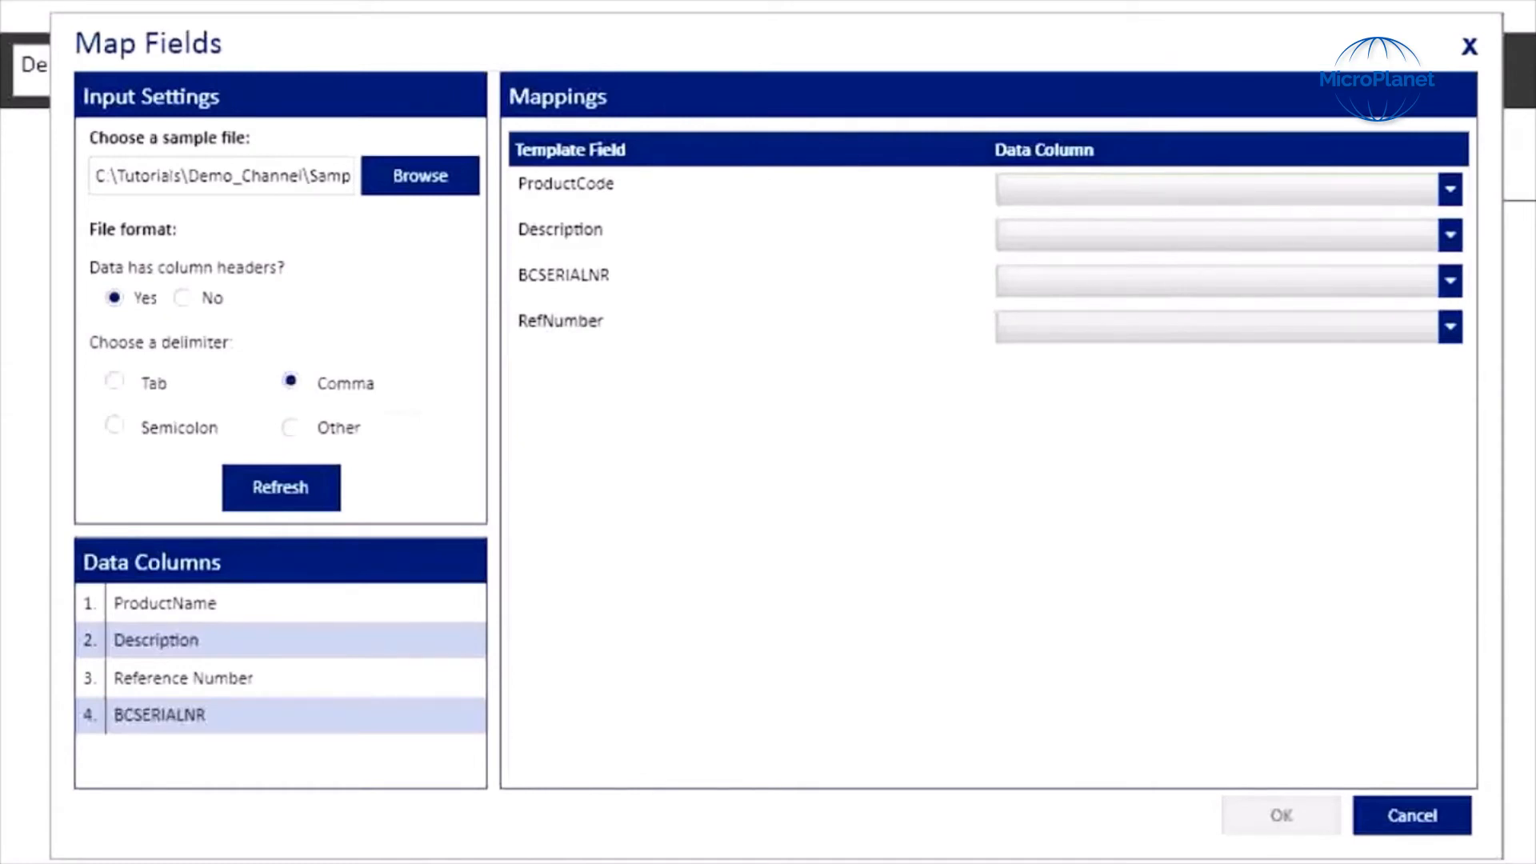
{"action": "left_click", "coordinate": [291, 380]}
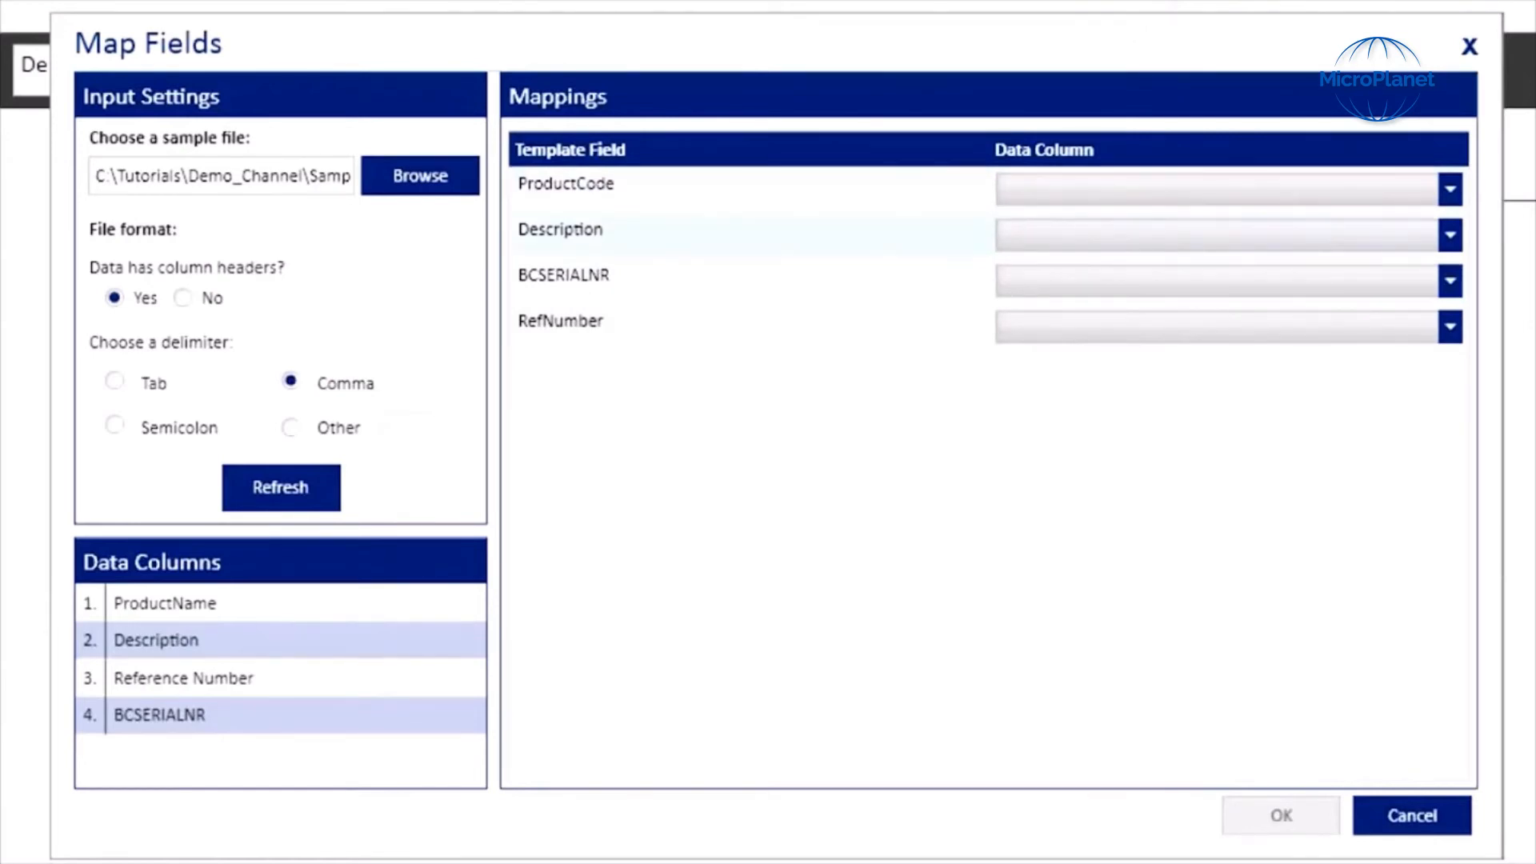
Step: Map ProductCode to ProductName, Description to Description, BCSERIALNR to BCSERIALNR, and RefNumber to Reference Number, then confirm
{"action": "left_click", "coordinate": [1450, 189]}
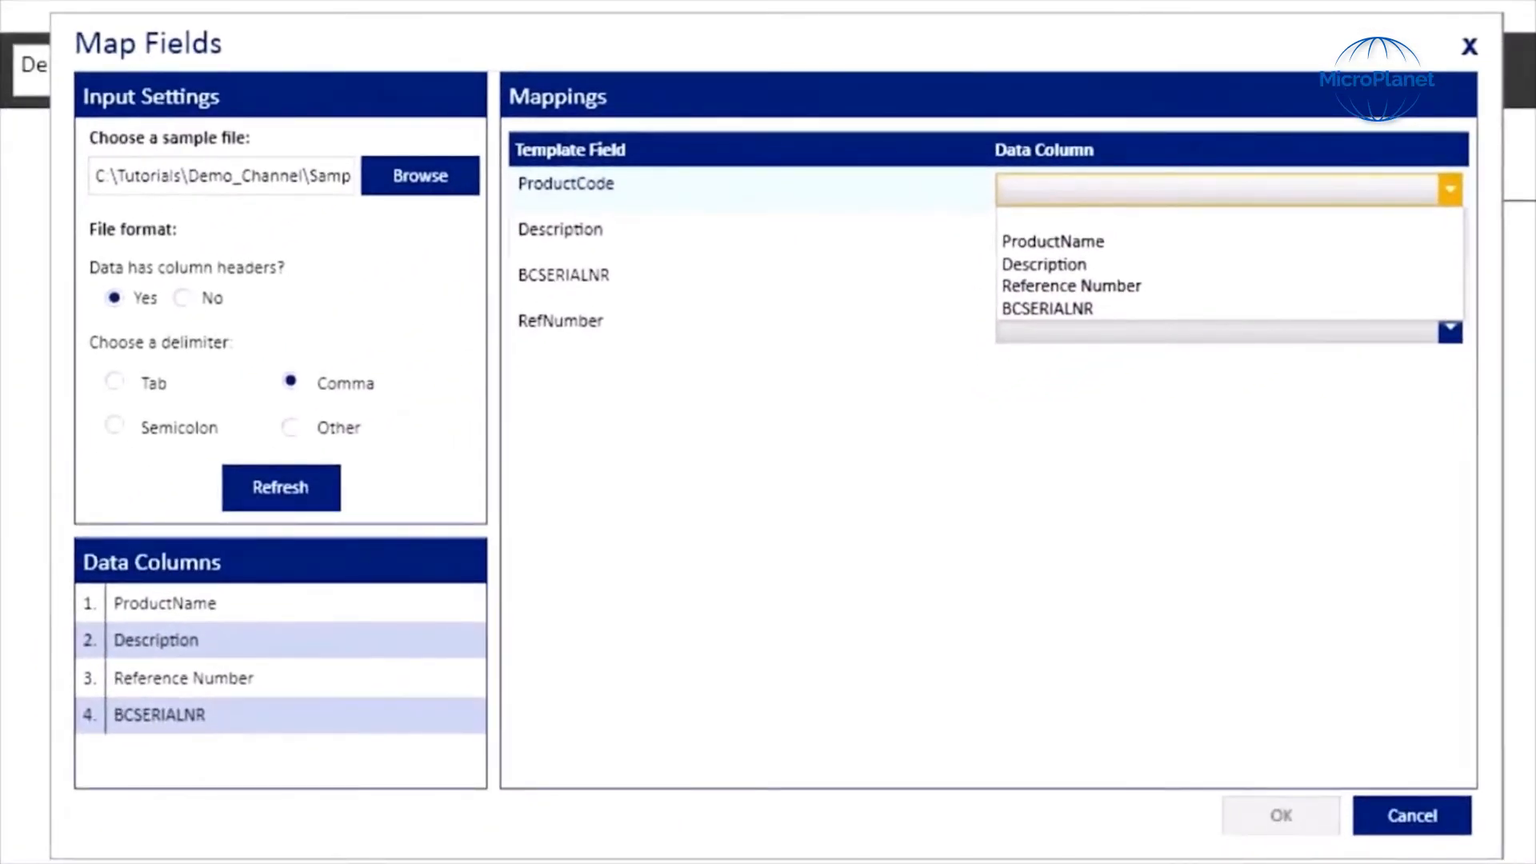
{"action": "left_click", "coordinate": [1052, 241]}
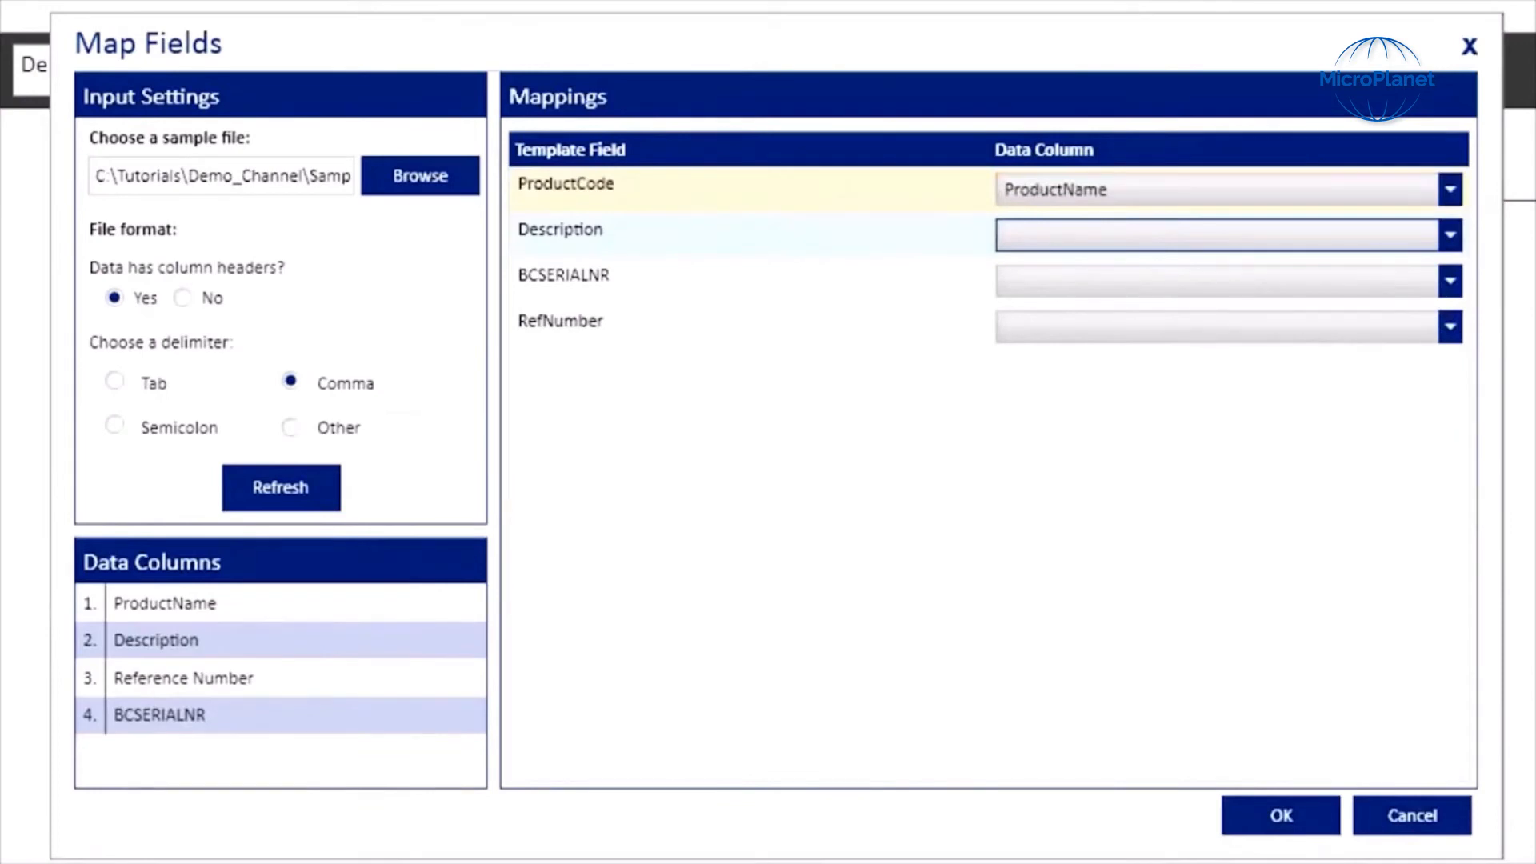
{"action": "left_click", "coordinate": [1449, 235]}
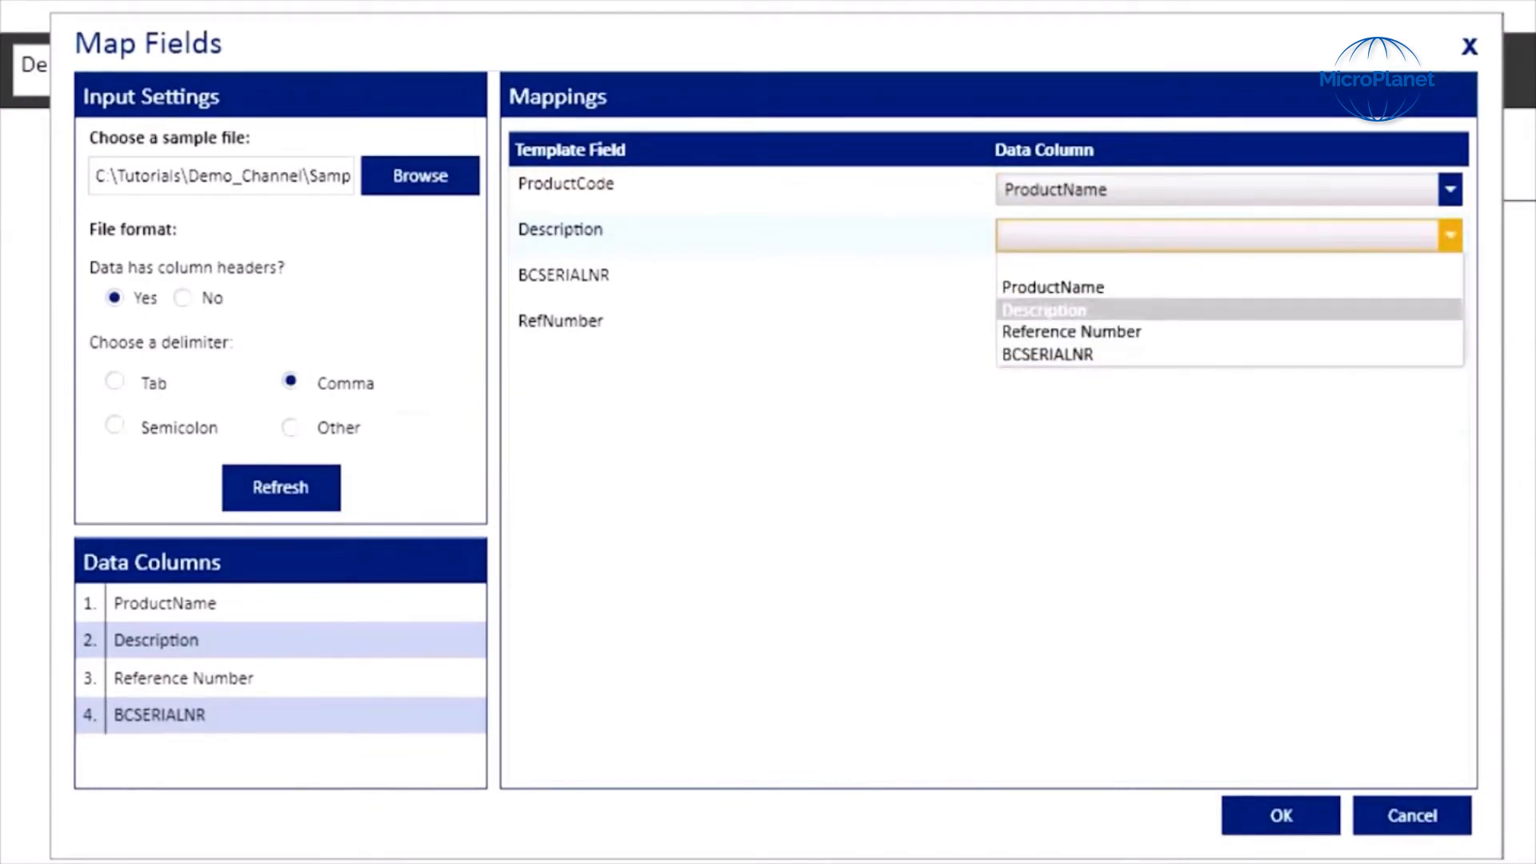
{"action": "left_click", "coordinate": [1044, 309]}
{"action": "left_click", "coordinate": [1450, 281]}
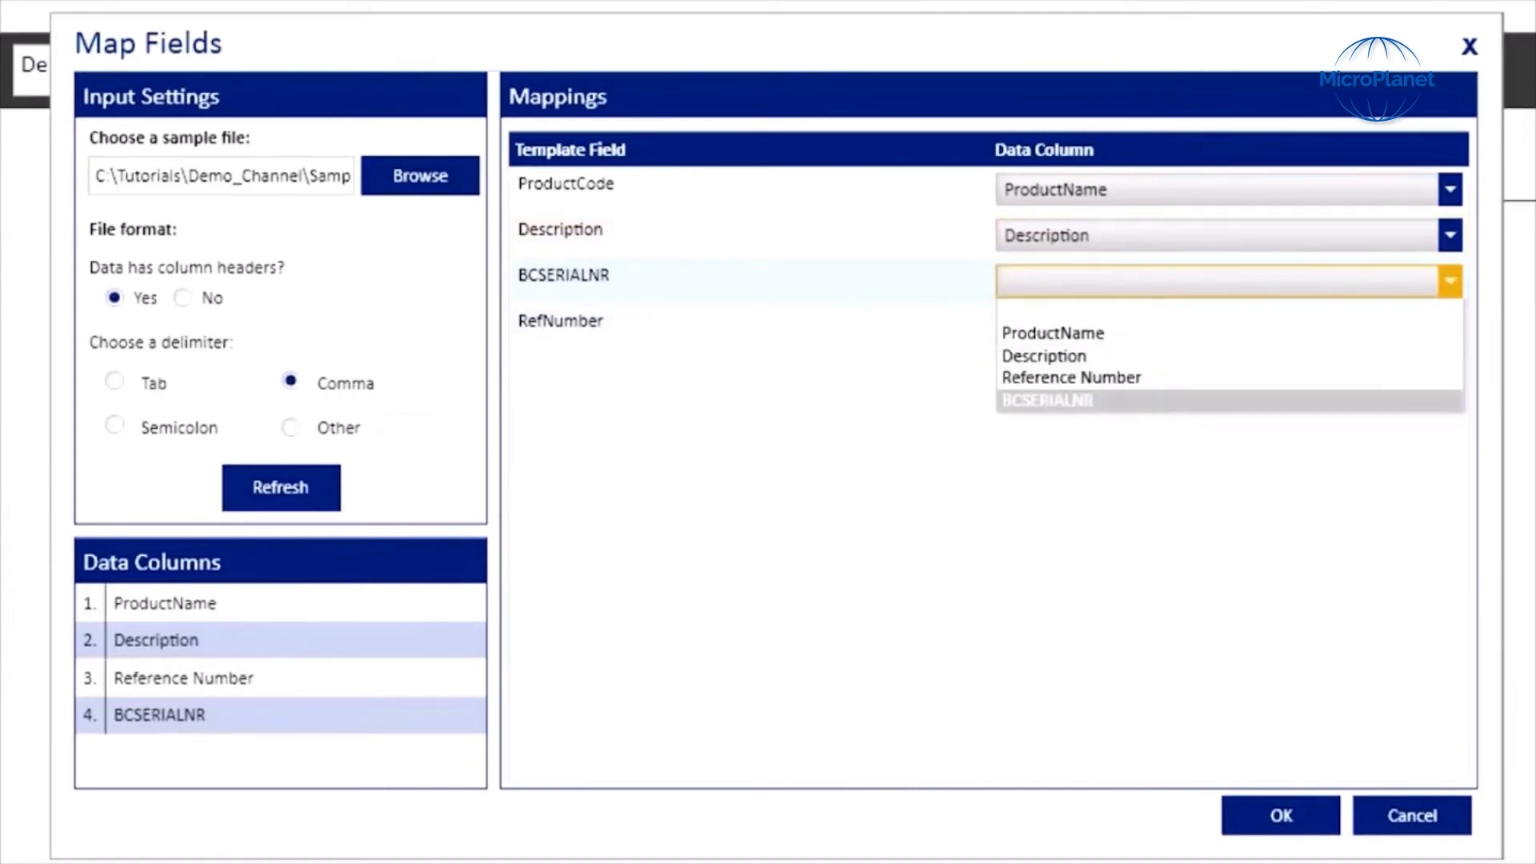
{"action": "left_click", "coordinate": [1048, 400]}
{"action": "left_click", "coordinate": [1450, 326]}
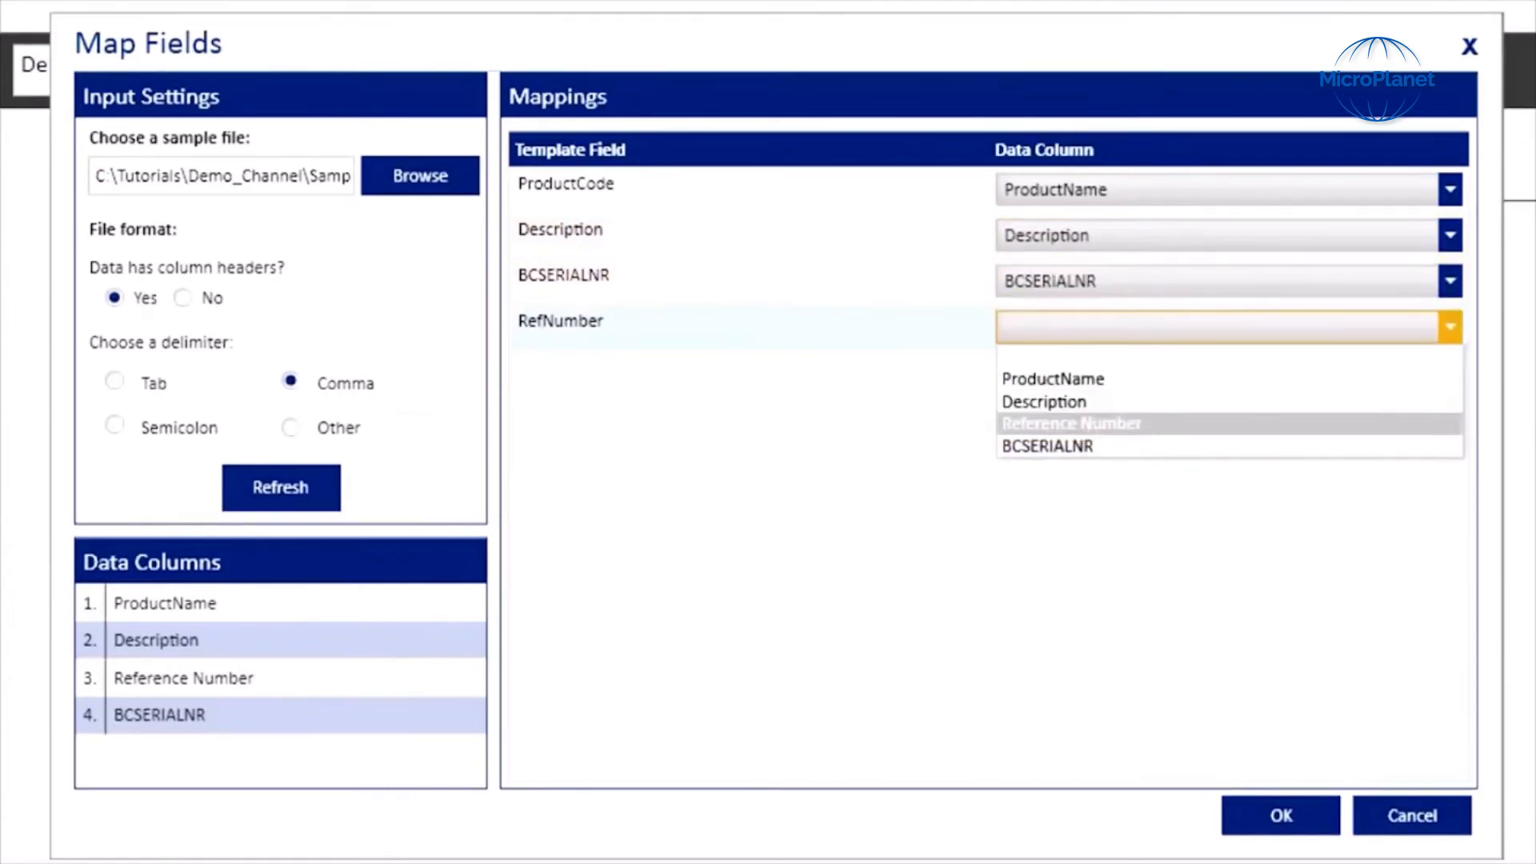
{"action": "left_click", "coordinate": [1071, 424]}
{"action": "left_click", "coordinate": [1281, 815]}
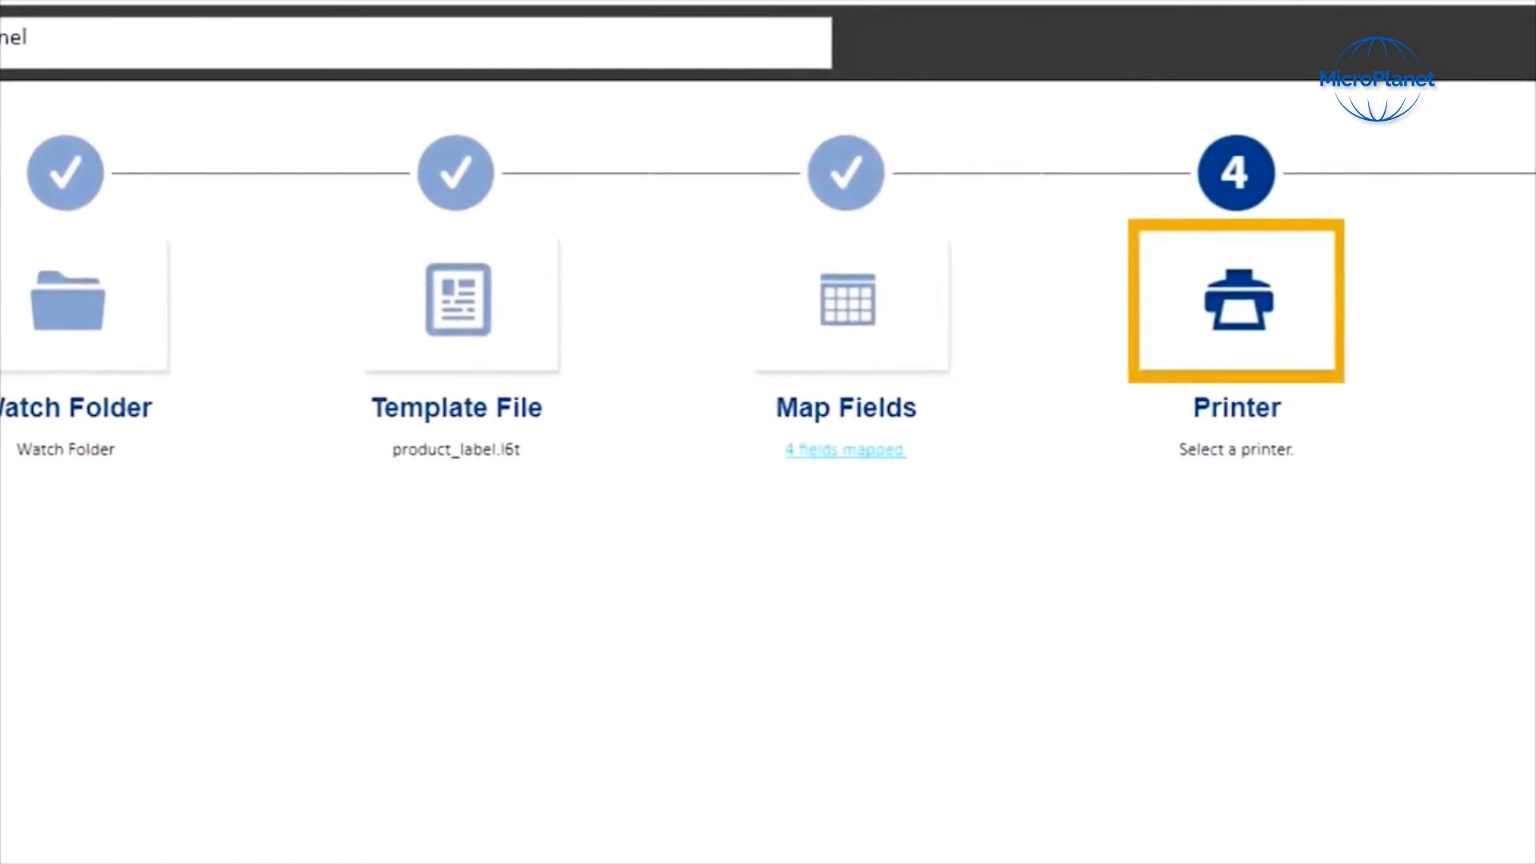
Step: Select Brady BBP12 as the channel's printer
{"action": "left_click", "coordinate": [891, 340]}
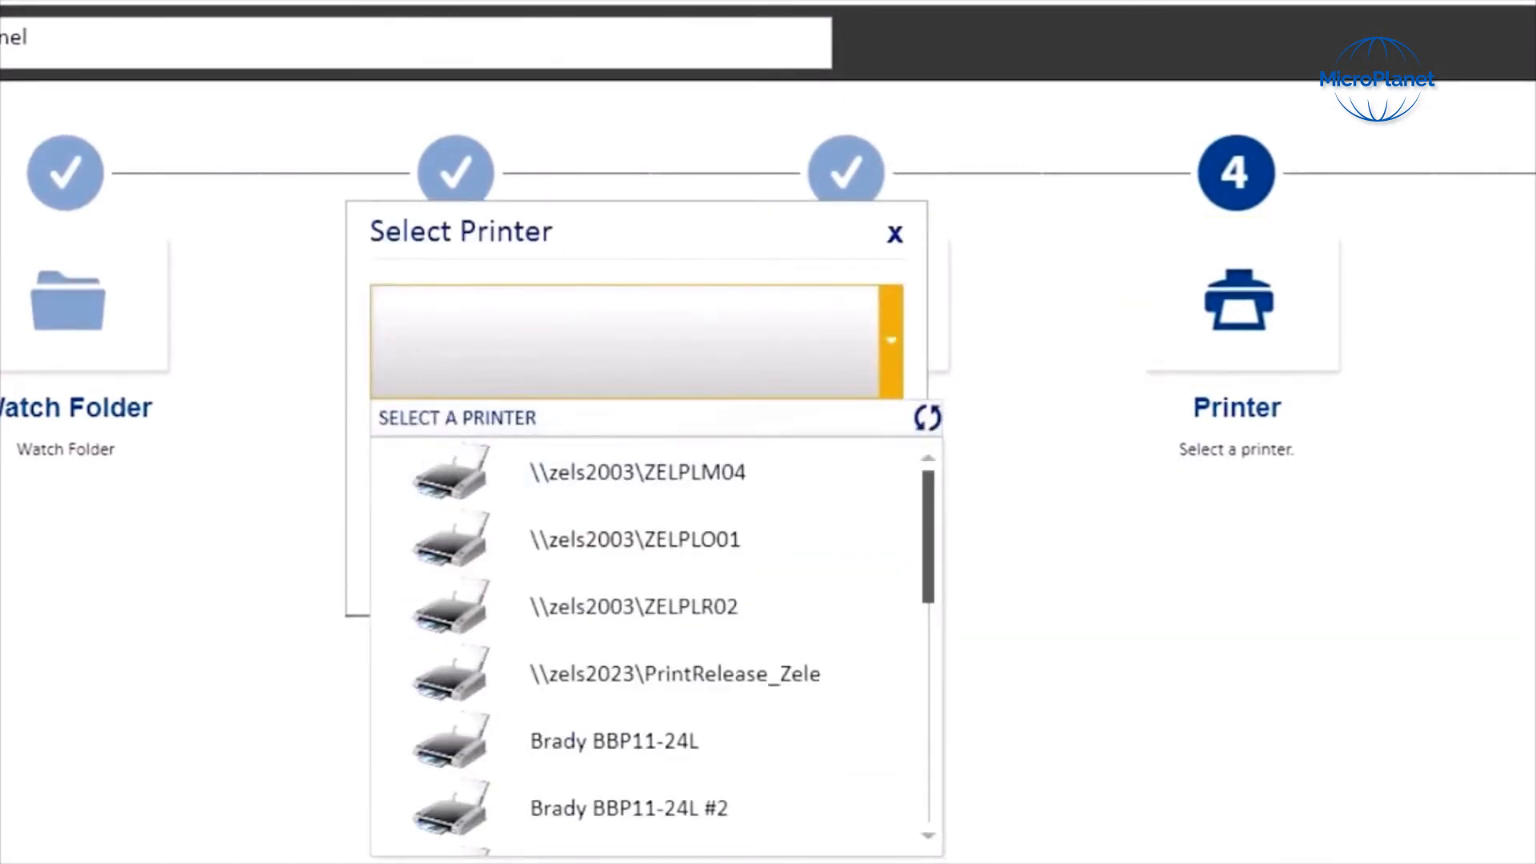
{"action": "scroll", "coordinate": [648, 639], "scroll_direction": "down", "scroll_amount": 5}
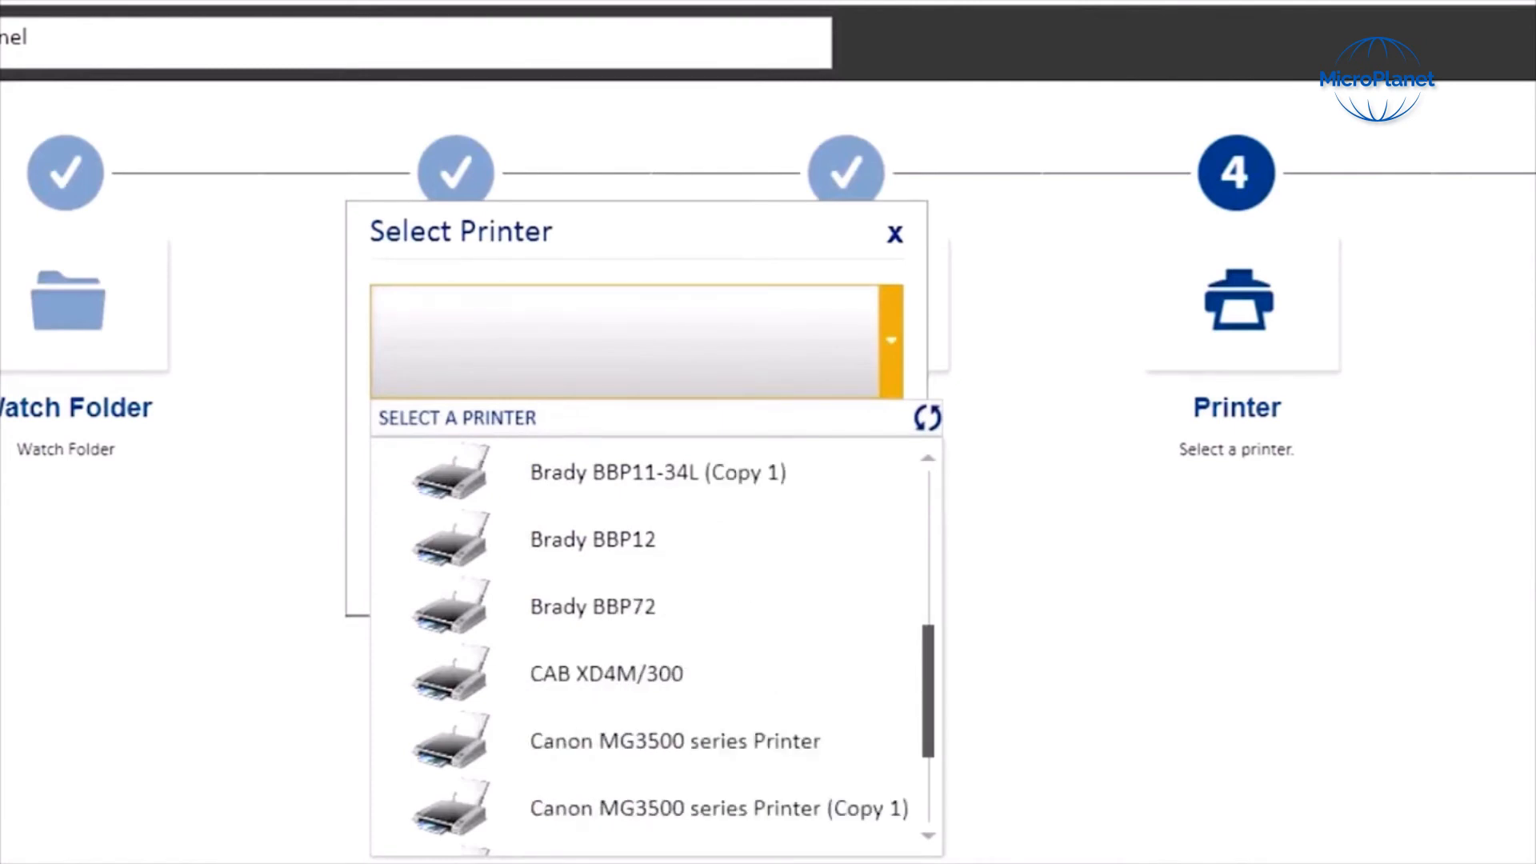
{"action": "left_click", "coordinate": [681, 540]}
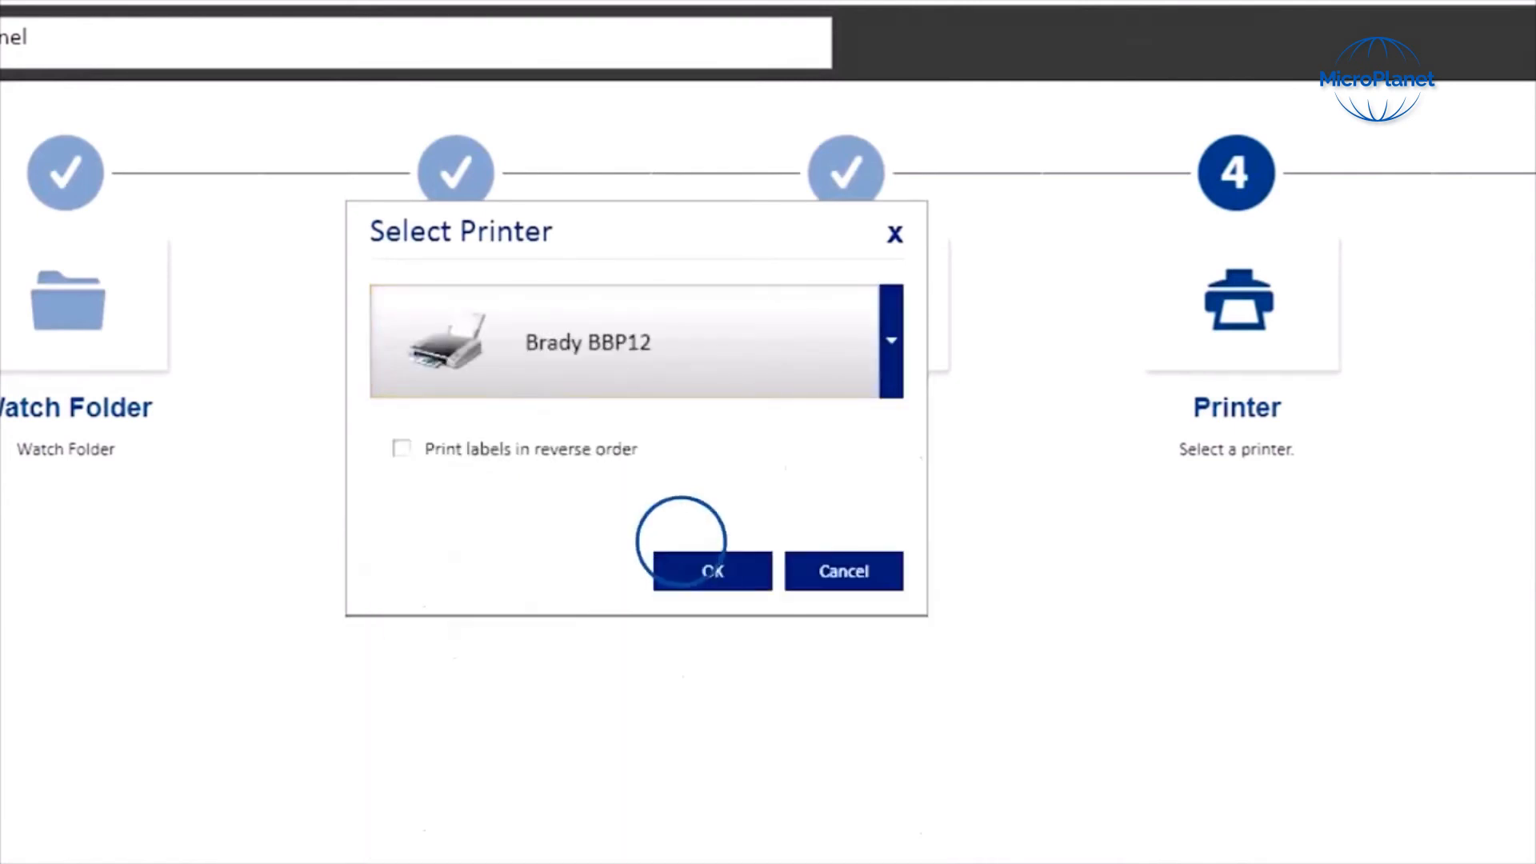
{"action": "left_click", "coordinate": [710, 568]}
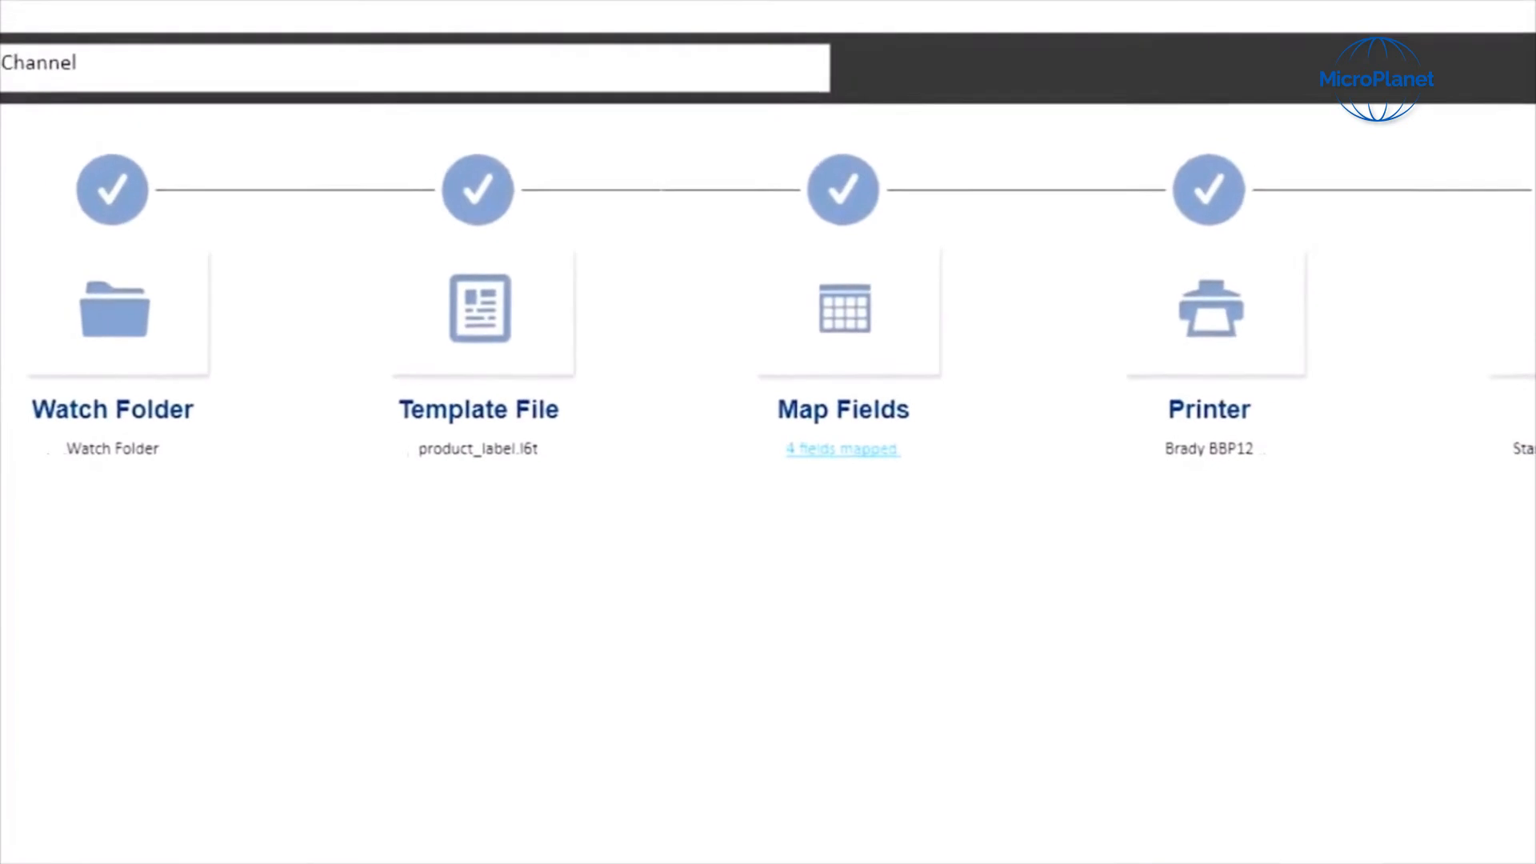